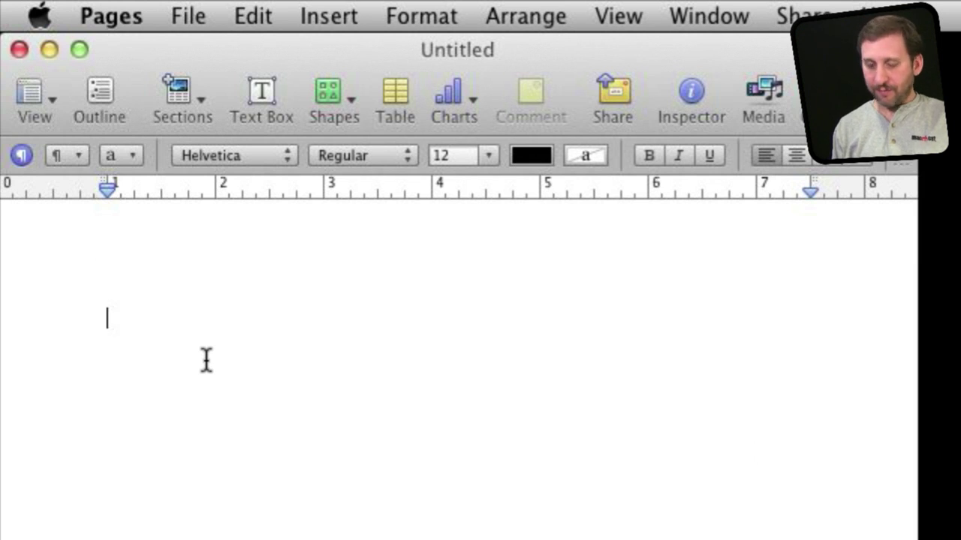
Enter two lines with tab-separated words, "This" and "That" on the first and "One" and "Two" on the second
{"action": "type", "text": "This "}
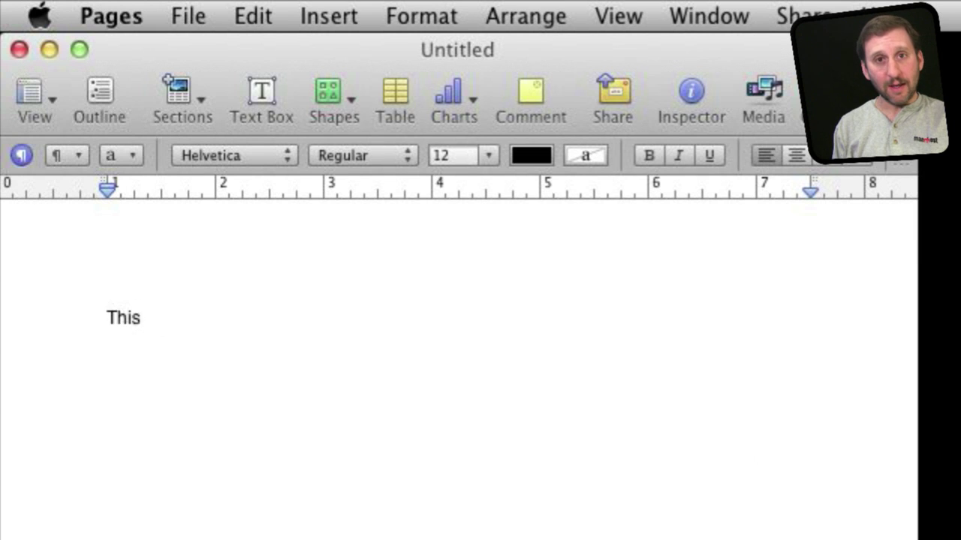
{"action": "type", "text": "   That"}
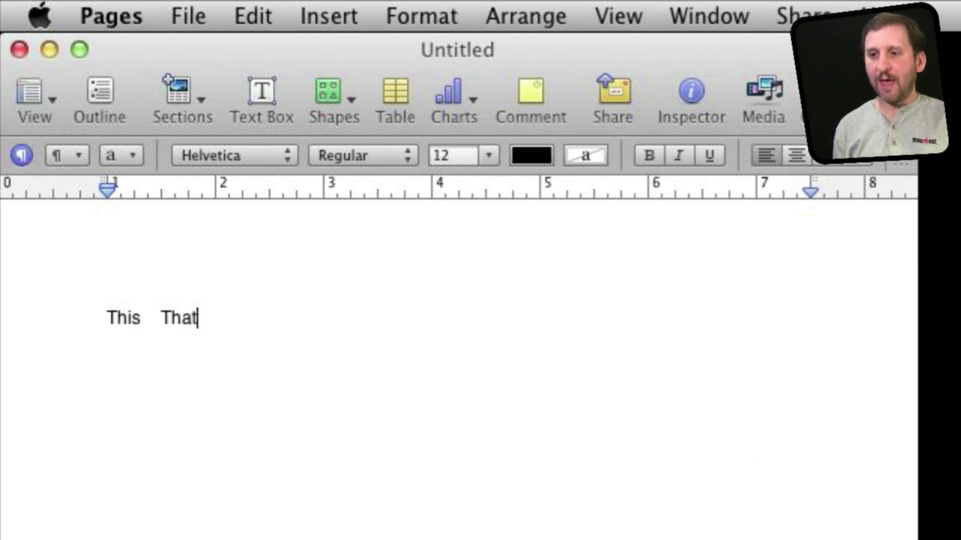
{"action": "left_click_drag", "start_coordinate": [160, 322], "coordinate": [133, 322]}
{"action": "left_click", "coordinate": [156, 321]}
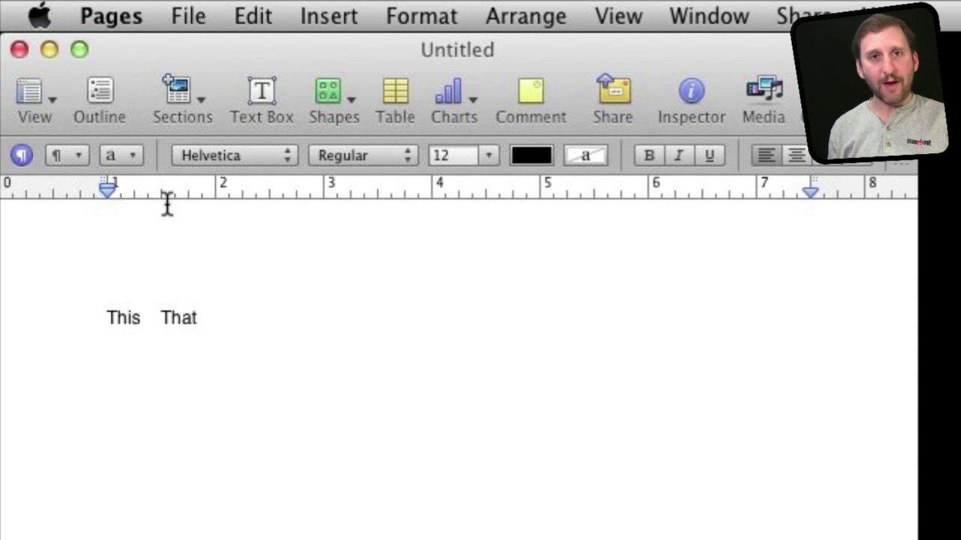
{"action": "left_click", "coordinate": [230, 313]}
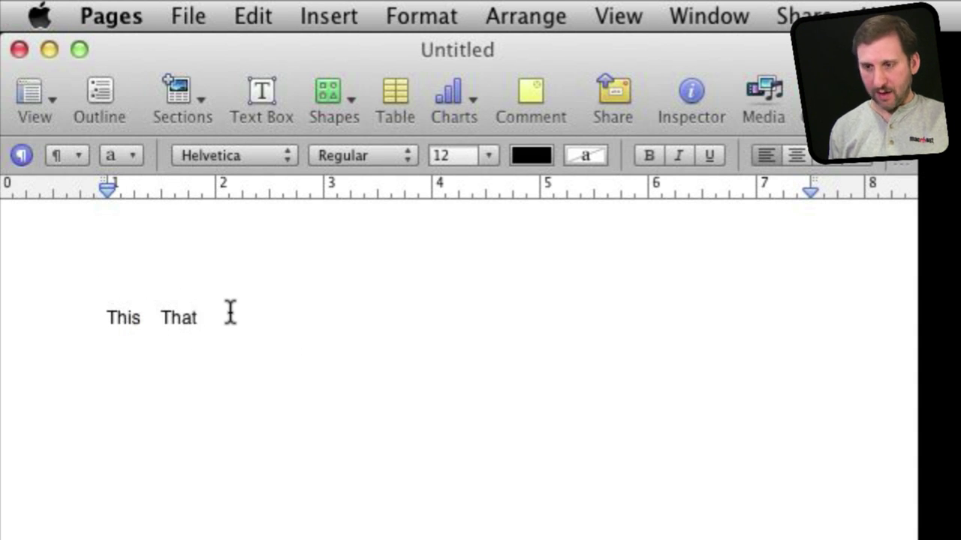
{"action": "key", "text": "Return"}
{"action": "type", "text": "One"}
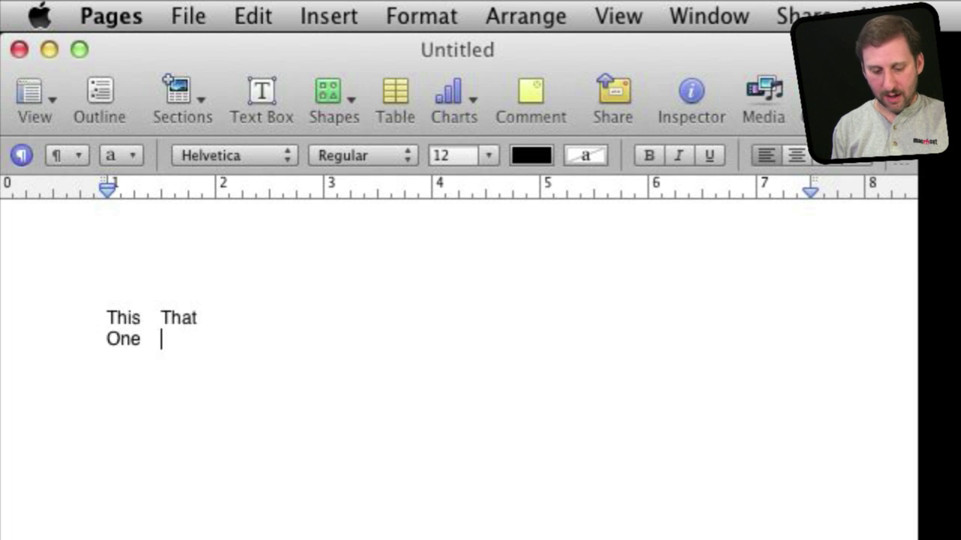
{"action": "key", "text": "Tab"}
{"action": "type", "text": "Two"}
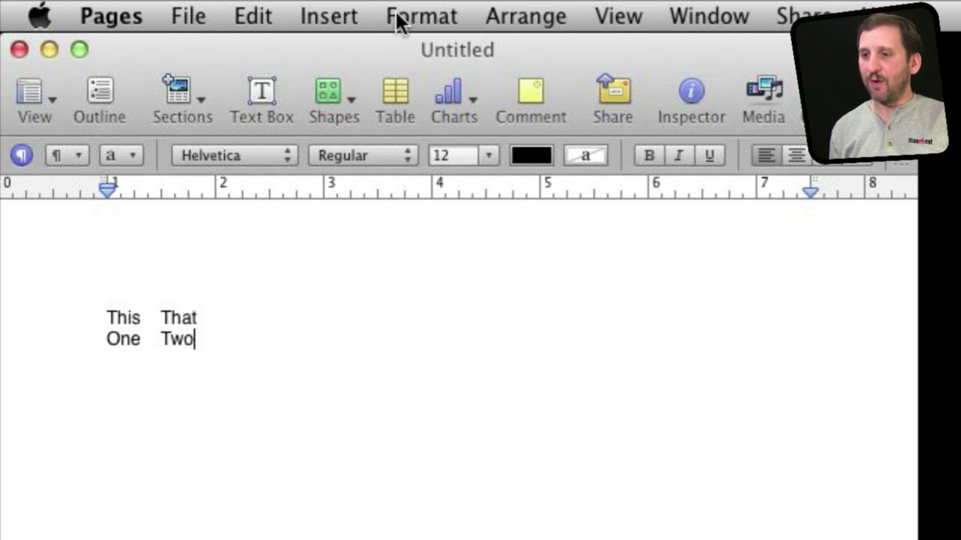
Show the invisible characters and set a left tab stop at about 2.5 on the ruler for both lines
{"action": "left_click", "coordinate": [614, 17]}
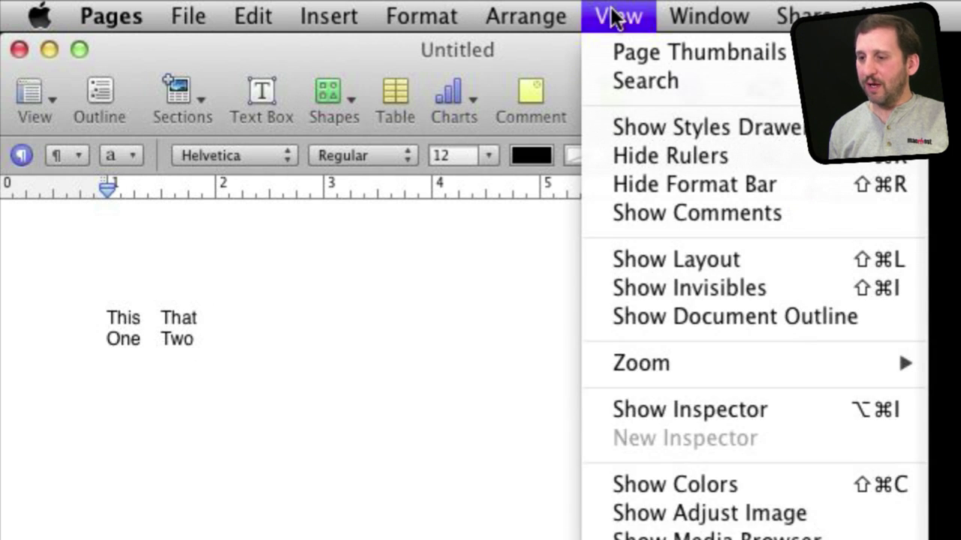
{"action": "left_click", "coordinate": [662, 287]}
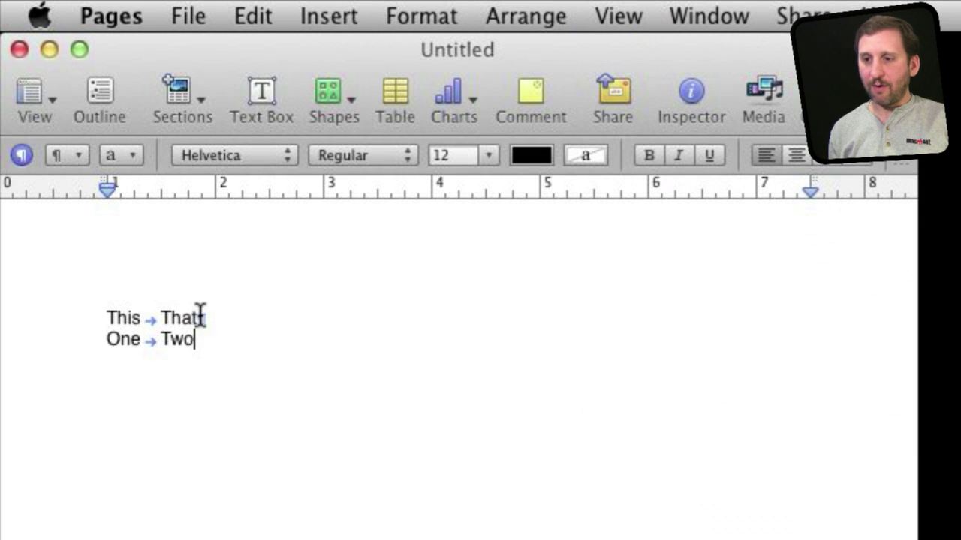
{"action": "key", "text": "super+a"}
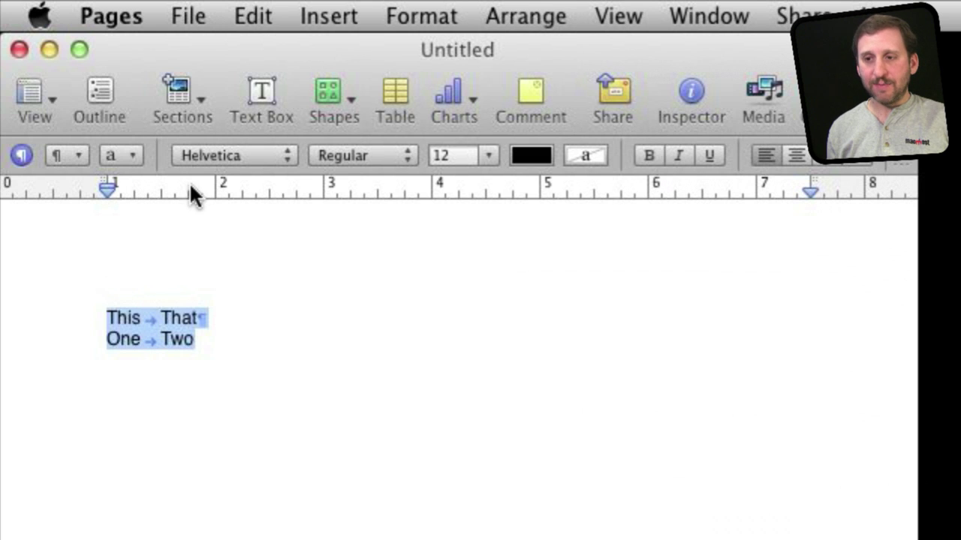
{"action": "left_click_drag", "start_coordinate": [153, 189], "coordinate": [274, 189]}
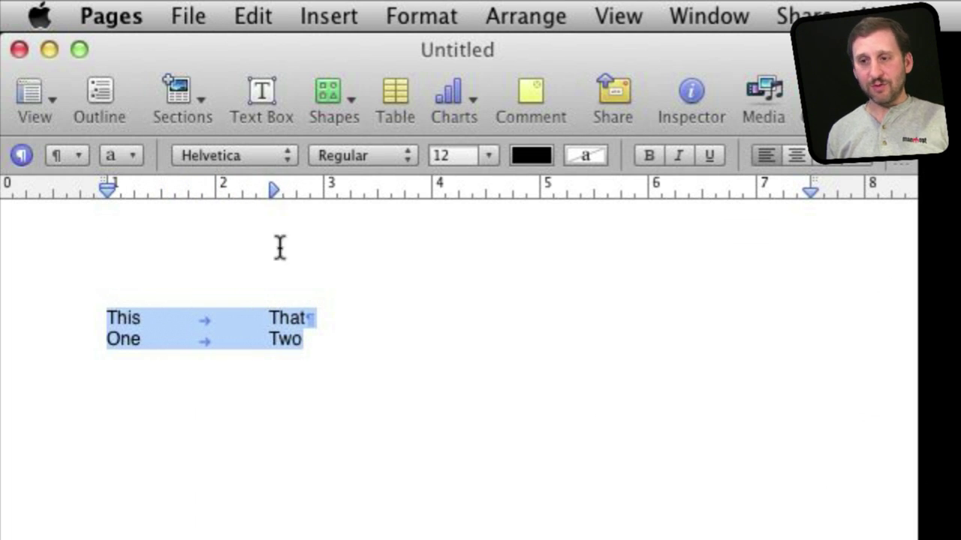
Add a third line below "One" and "Two" with the tab-separated words "Another" and "Line"
{"action": "left_click", "coordinate": [340, 331]}
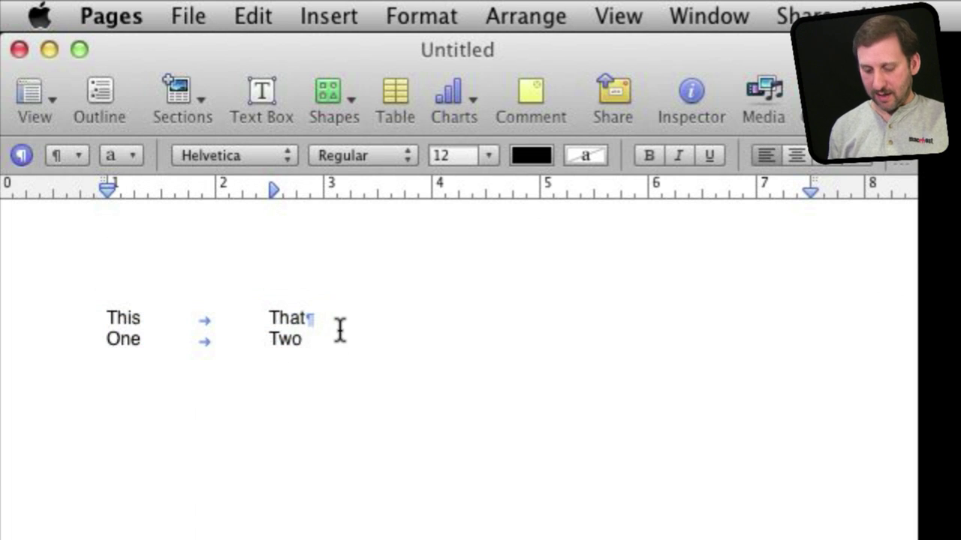
{"action": "key", "text": "Return"}
{"action": "type", "text": "Another"}
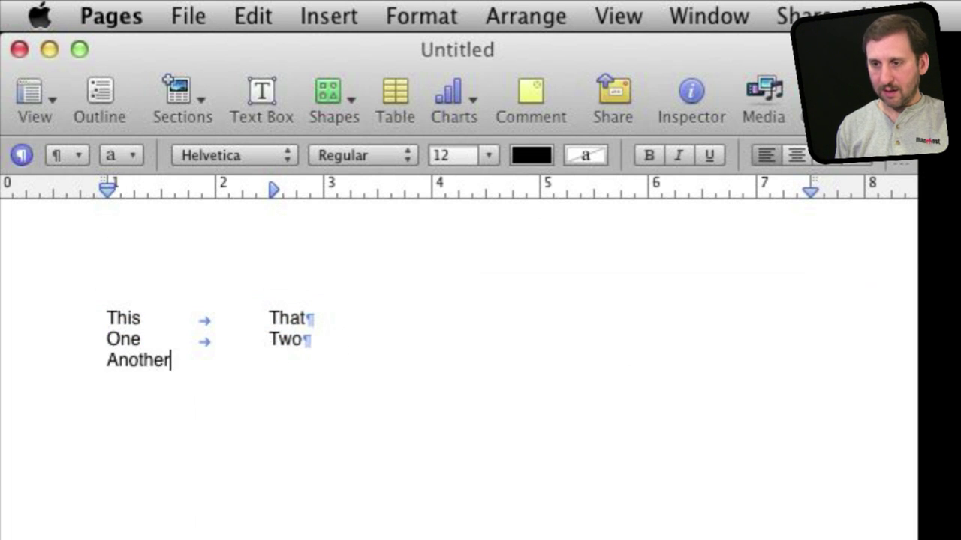
{"action": "key", "text": "Tab"}
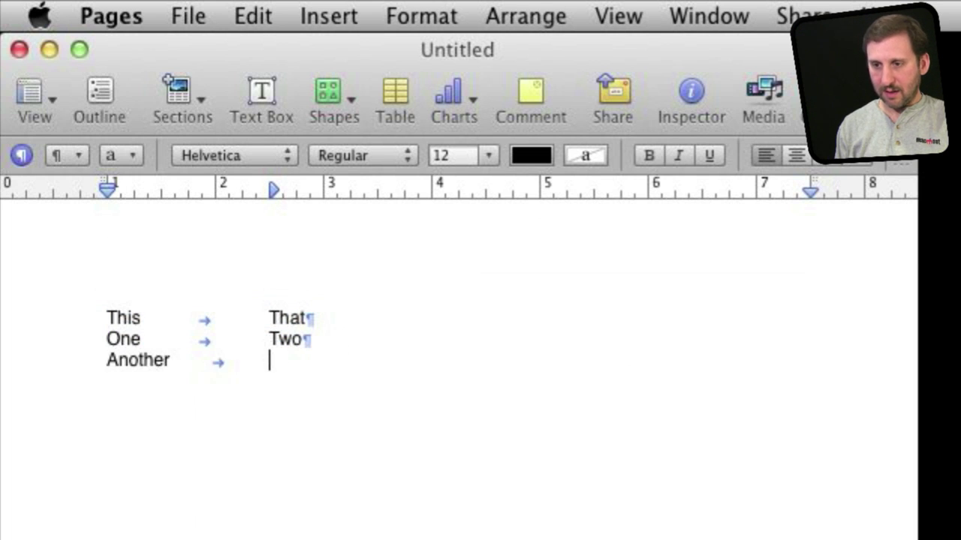
{"action": "type", "text": "Line"}
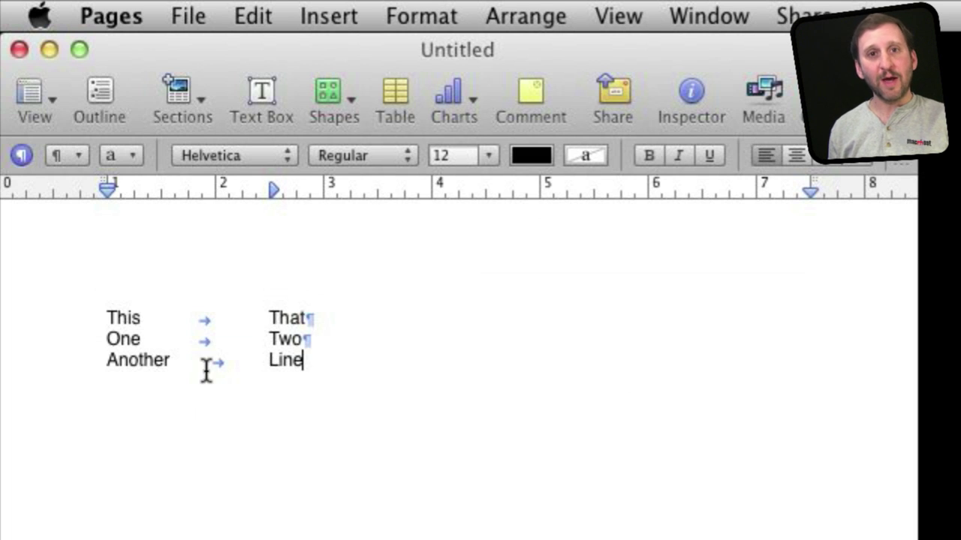
Delete all three lines of sample text from the document body
{"action": "left_click", "coordinate": [860, 287]}
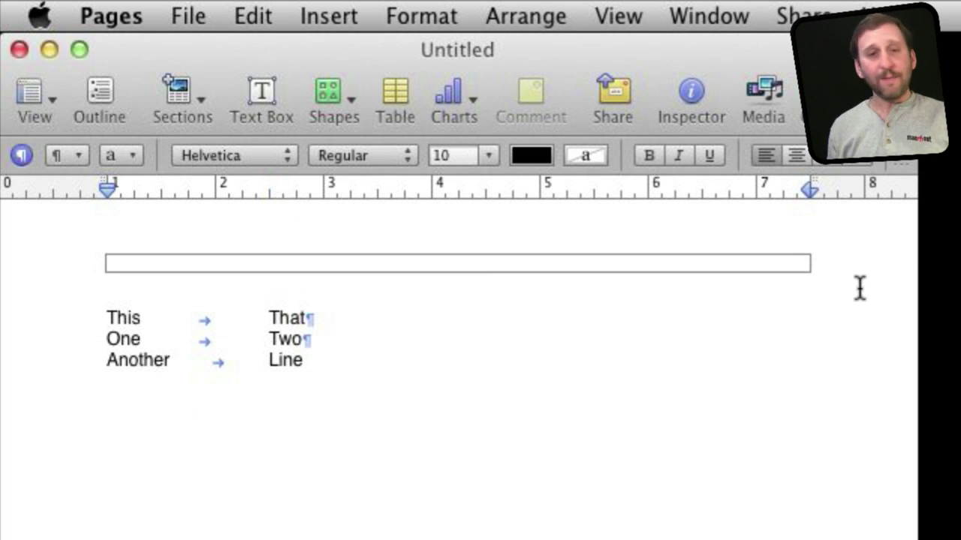
{"action": "left_click", "coordinate": [743, 365]}
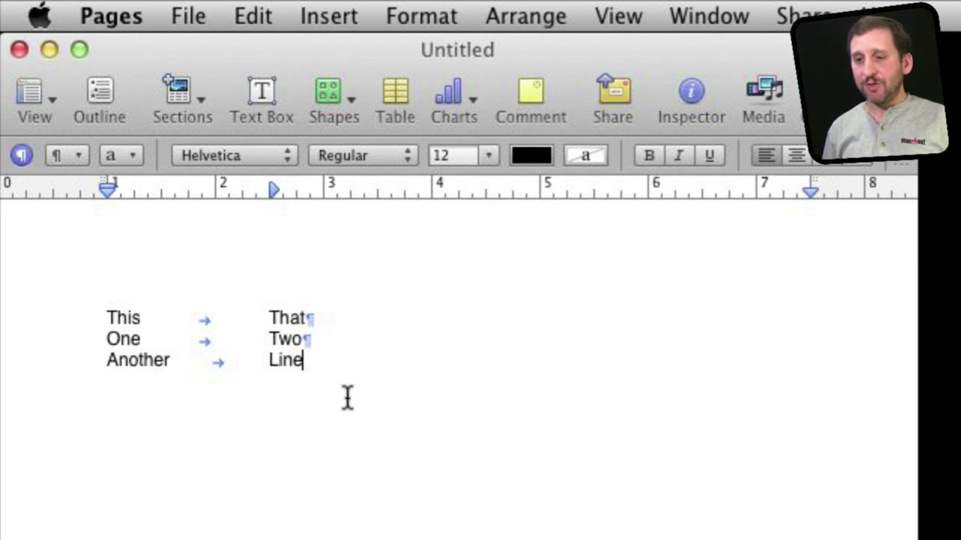
{"action": "left_click", "coordinate": [333, 346]}
{"action": "key", "text": "shift+super+Up"}
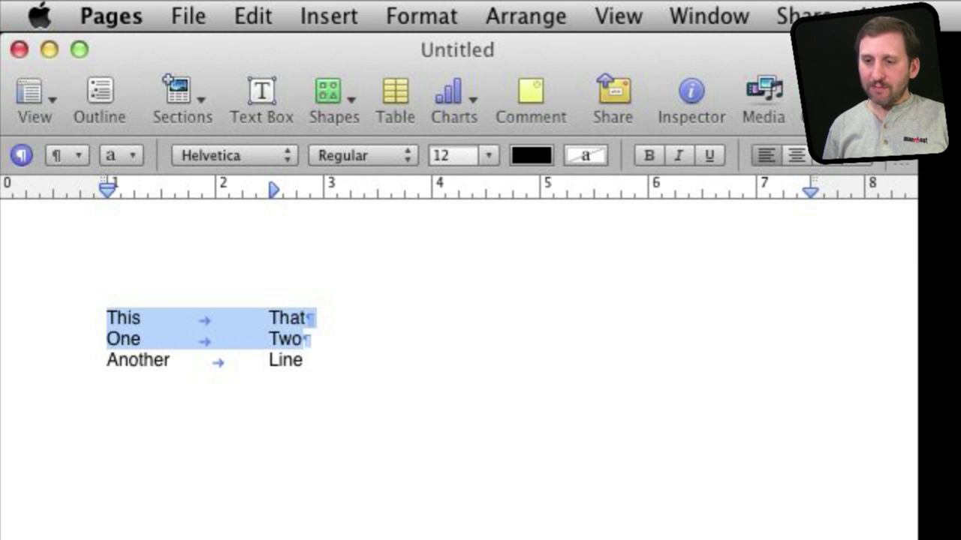
{"action": "key", "text": "super+a"}
{"action": "key", "text": "BackSpace"}
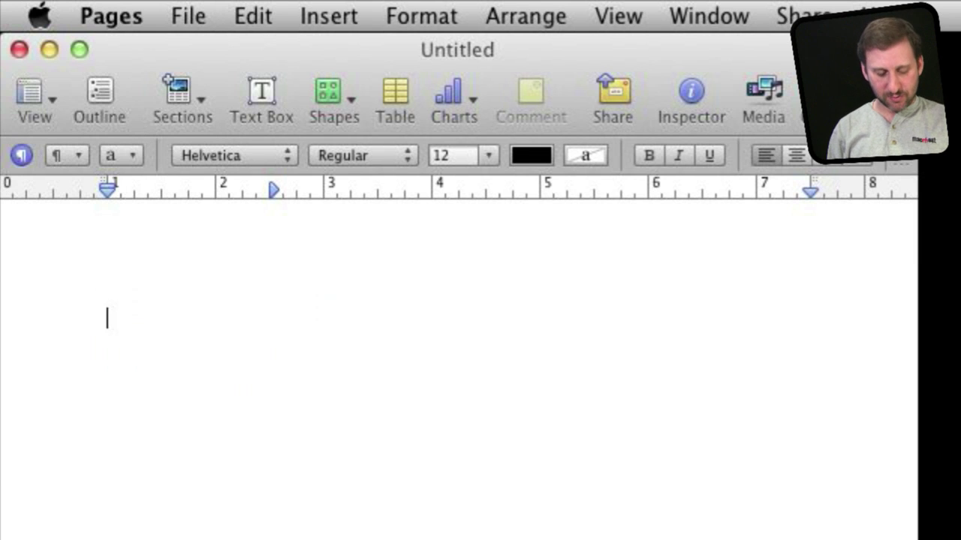
Start a form line with the label "First Name:" followed by a blank made of underscores
{"action": "type", "text": "Name"}
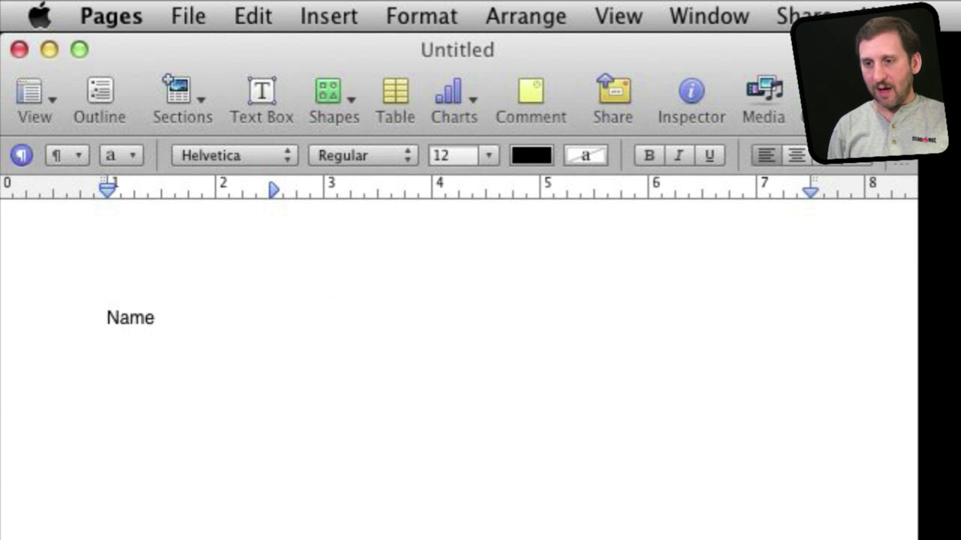
{"action": "key", "text": "super+a"}
{"action": "type", "text": "First Nam"}
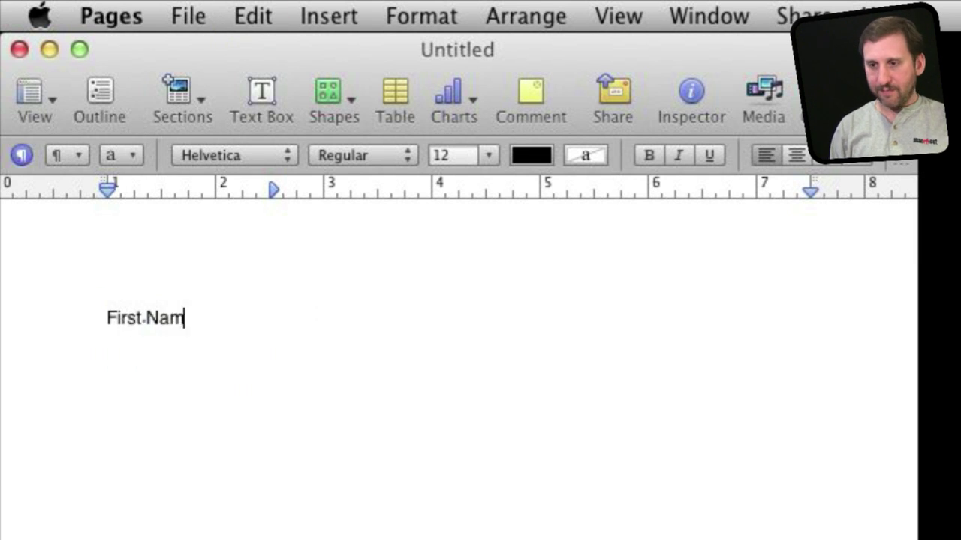
{"action": "type", "text": "e:"}
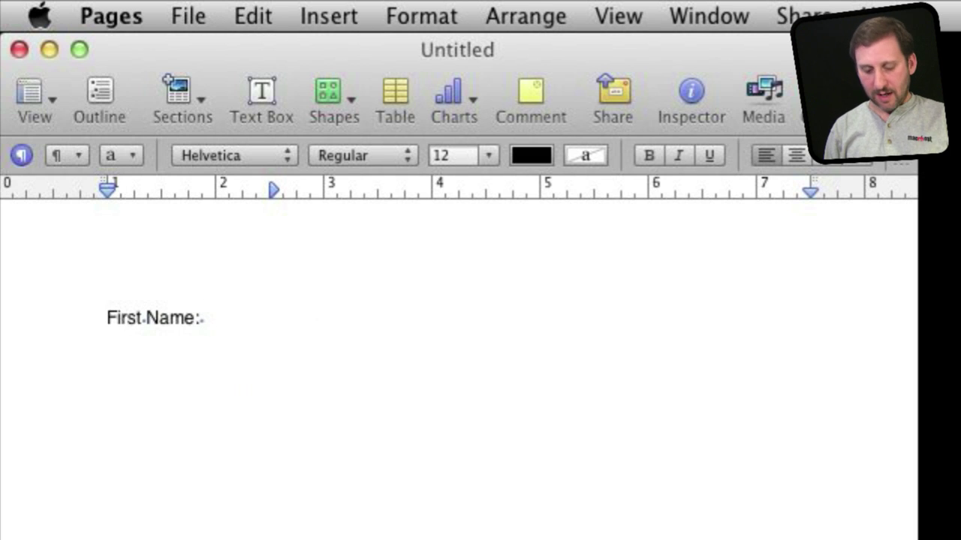
{"action": "type", "text": " ____________"}
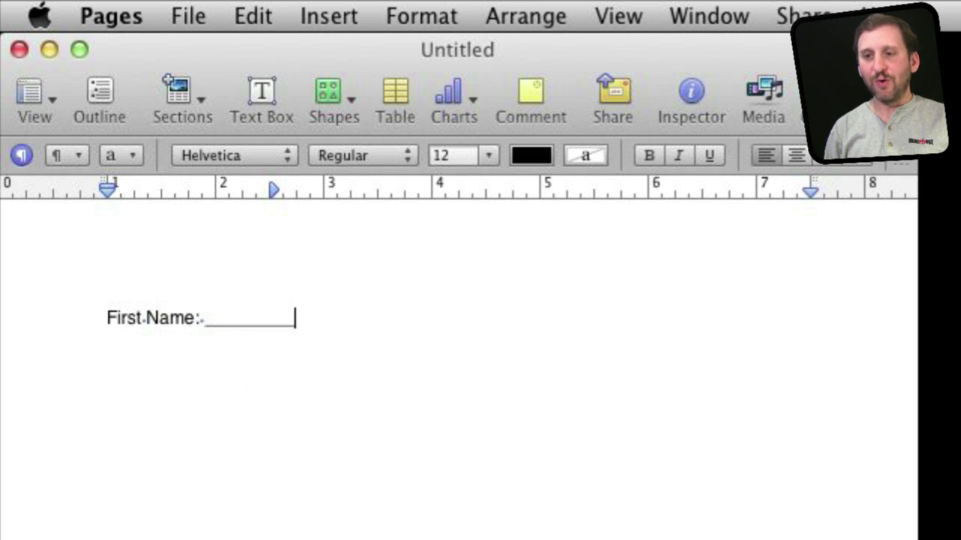
{"action": "type", "text": "___________ "}
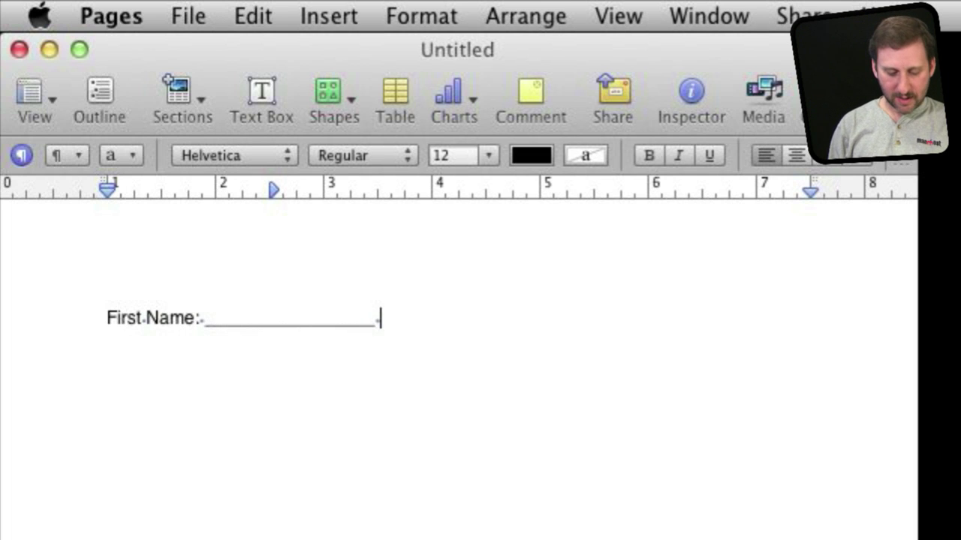
Add a gap of several spaces on the same line, followed by "Last Name:" and an underscore blank
{"action": "type", "text": "       L"}
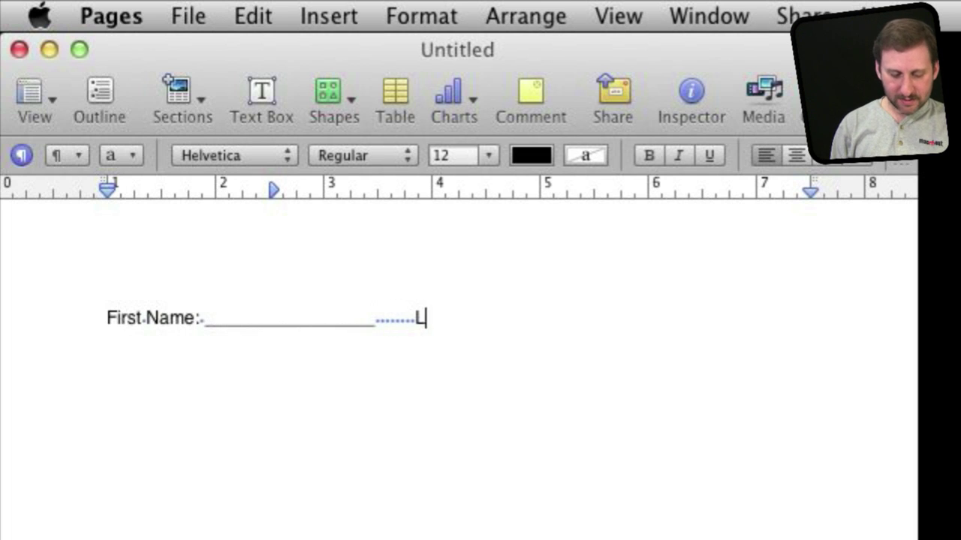
{"action": "type", "text": "ast Name: "}
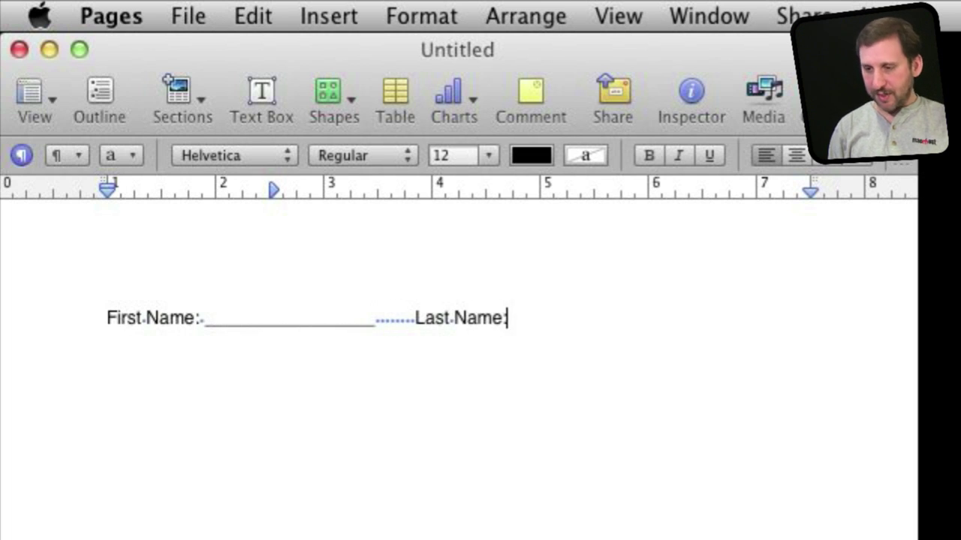
{"action": "type", "text": "___________"}
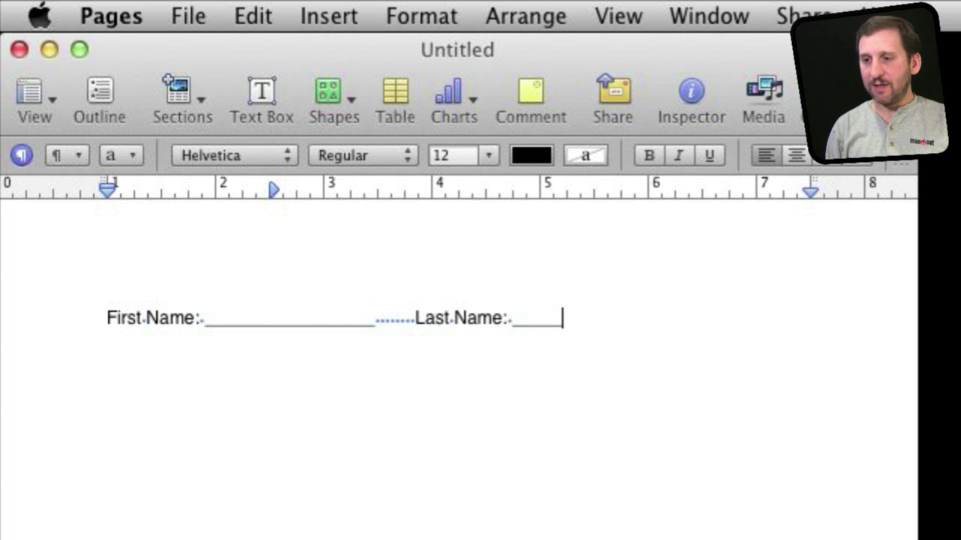
{"action": "type", "text": "_____"}
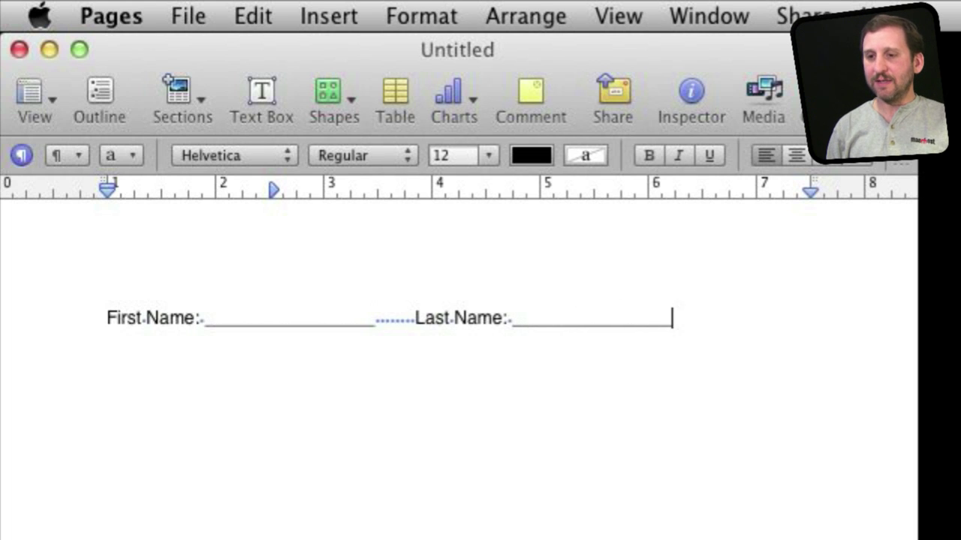
Add a second line with "Street Address:" and an underscore blank ending level with the first-name blank
{"action": "key", "text": "Return"}
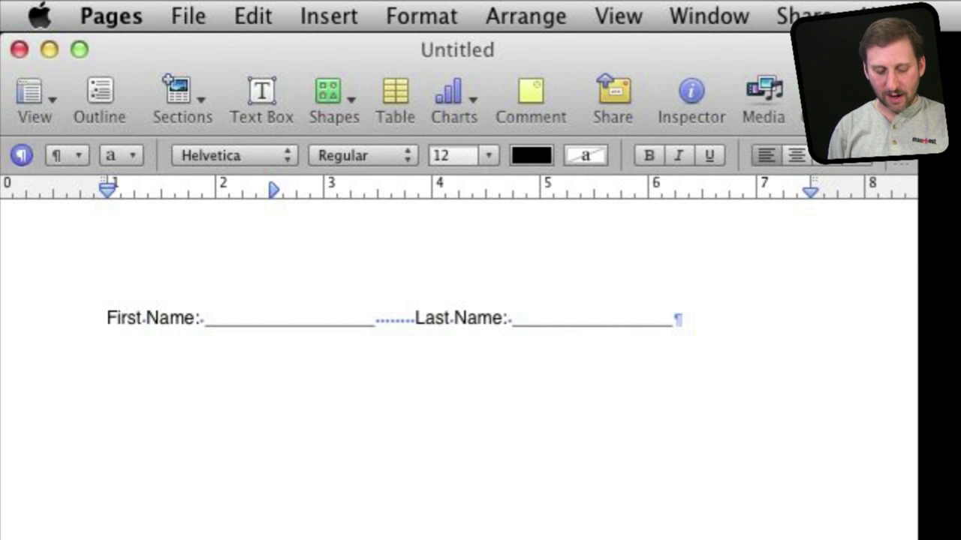
{"action": "type", "text": "Street "}
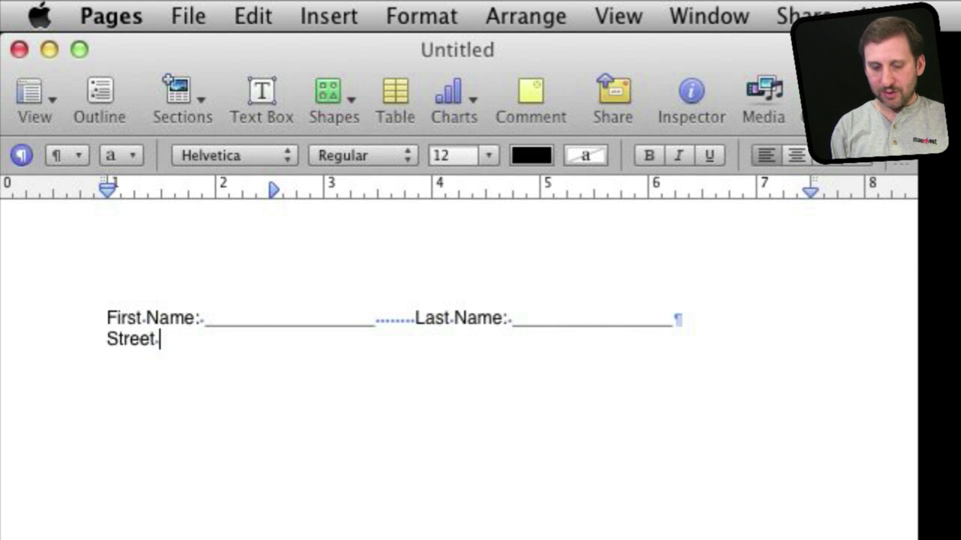
{"action": "type", "text": "Addr"}
{"action": "key", "text": "BackSpace"}
{"action": "type", "text": "dre"}
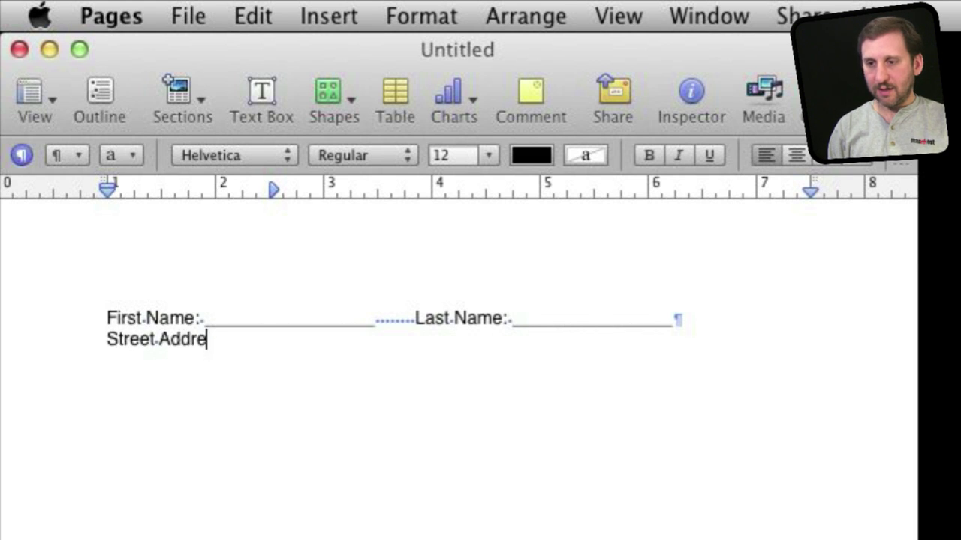
{"action": "type", "text": "ss: ____"}
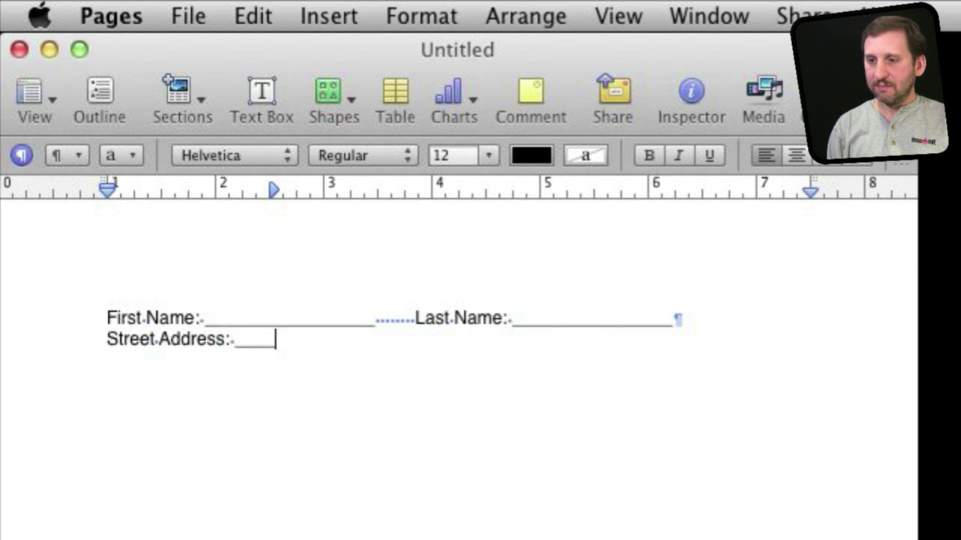
{"action": "type", "text": "________________"}
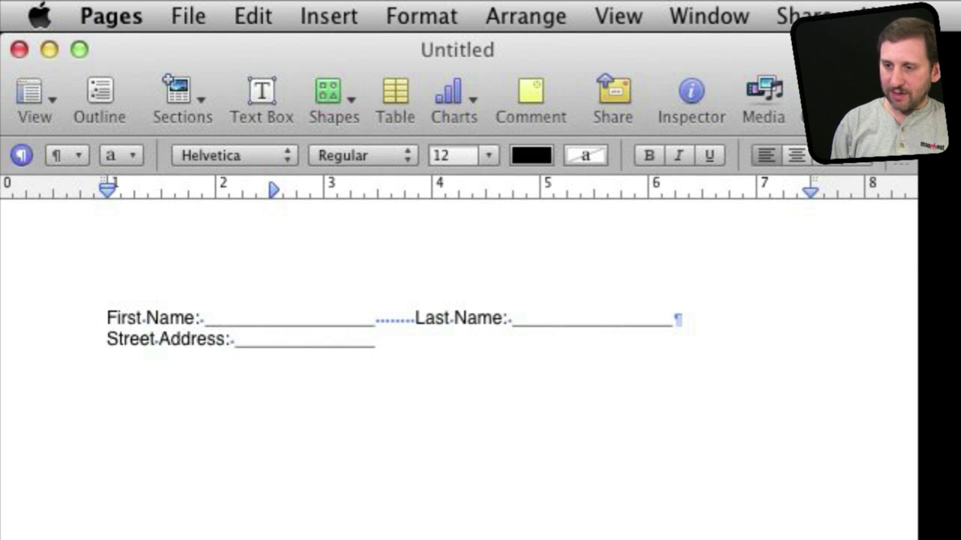
Add "City:" with an underscore blank on the address line, using spaces to align it under "Last Name:"
{"action": "key", "text": "Tab"}
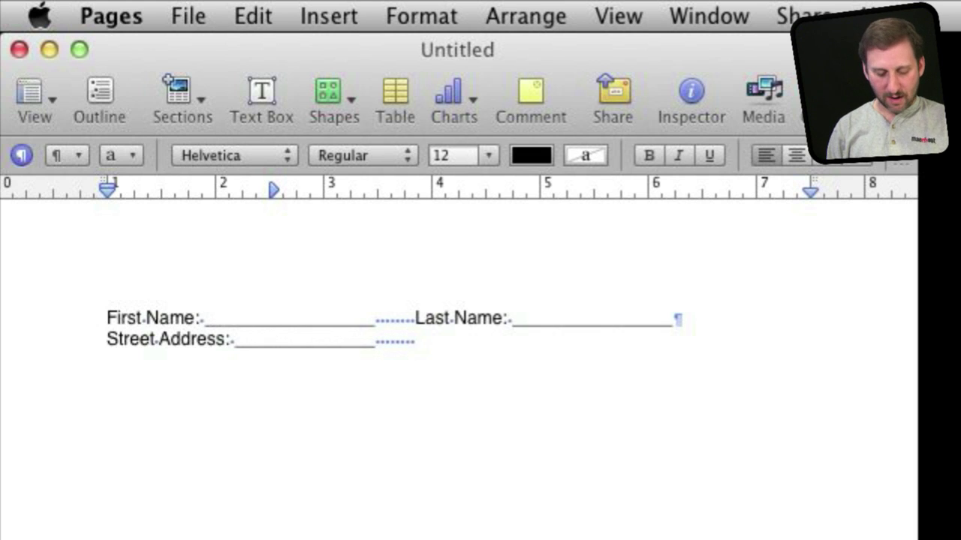
{"action": "type", "text": "City"}
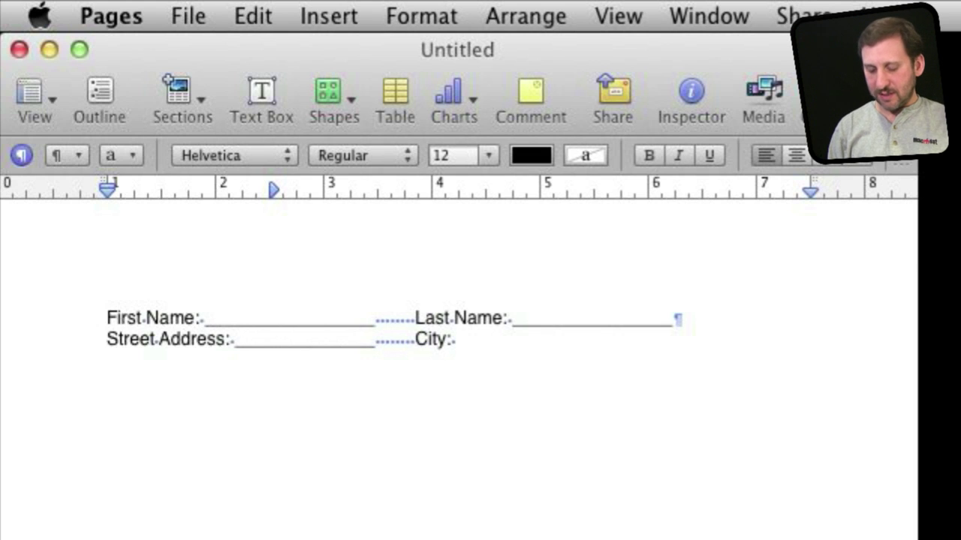
{"action": "type", "text": ": ___________________"}
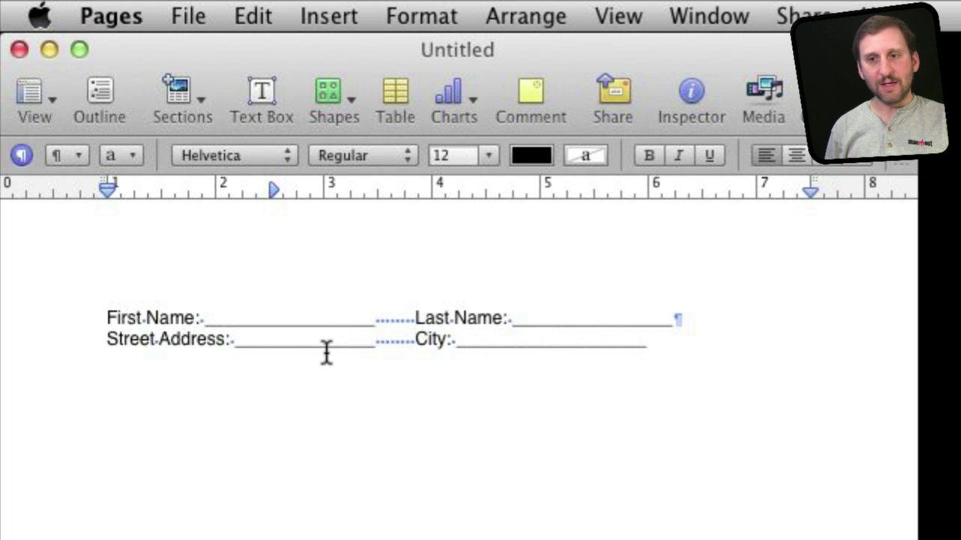
Hide the invisible characters and extend the "City:" underscore blank towards the end of the "Last Name:" blank
{"action": "left_click", "coordinate": [593, 17]}
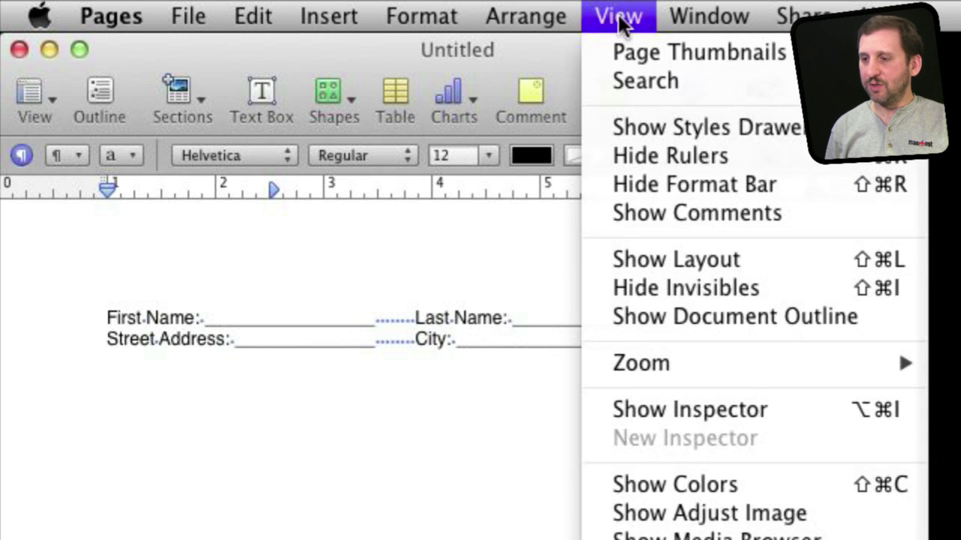
{"action": "left_click", "coordinate": [678, 290]}
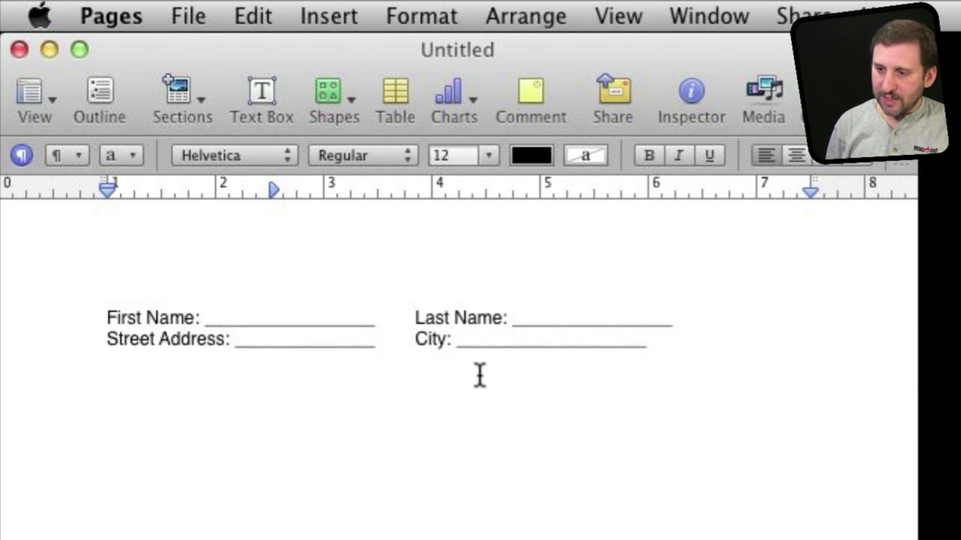
{"action": "type", "text": "___"}
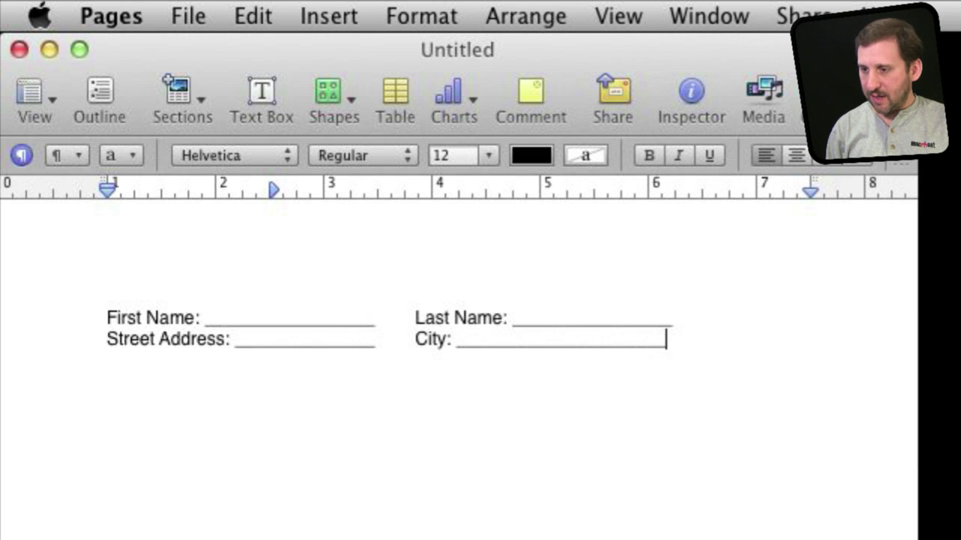
{"action": "key", "text": "BackSpace"}
{"action": "key", "text": "BackSpace"}
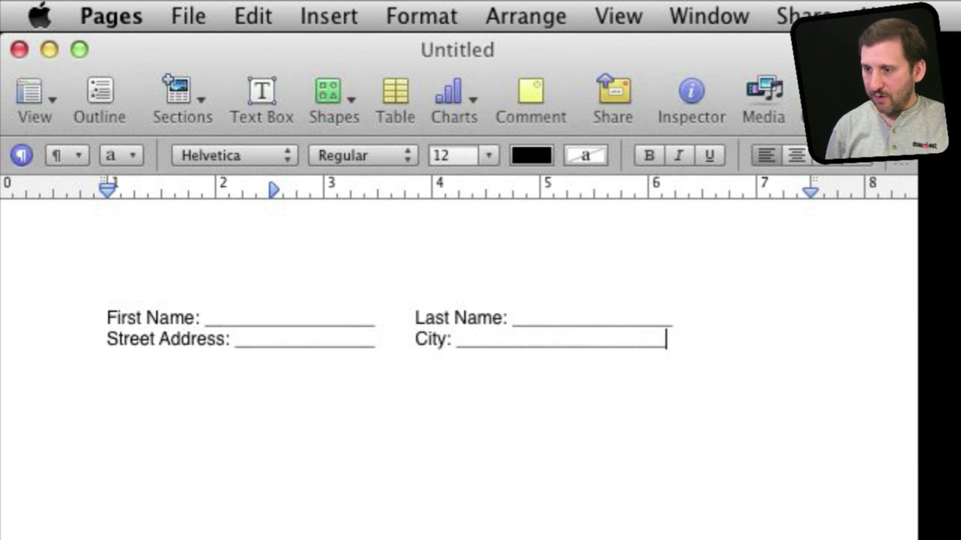
{"action": "left_click_drag", "start_coordinate": [680, 345], "coordinate": [633, 325]}
{"action": "left_click", "coordinate": [684, 352]}
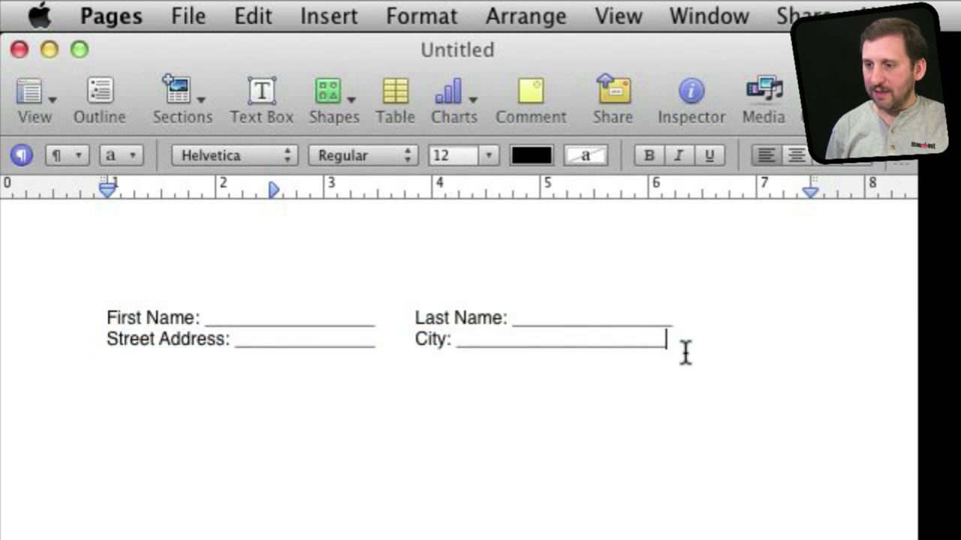
{"action": "type", "text": "_"}
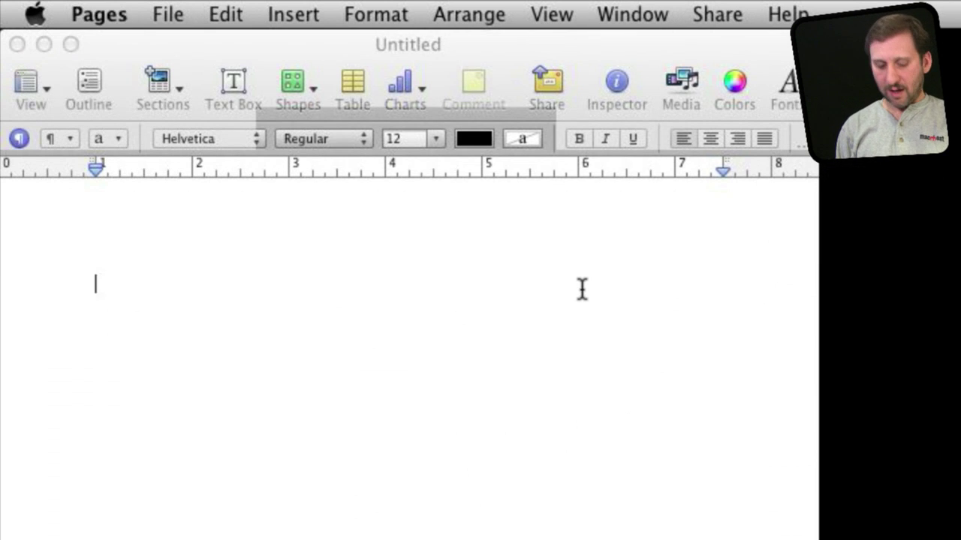
In the blank document, enter "FIrst Name:" followed by two tabs, with tab stops at 2.5 and 4 inches on the ruler
{"action": "type", "text": "FIrst Name:"}
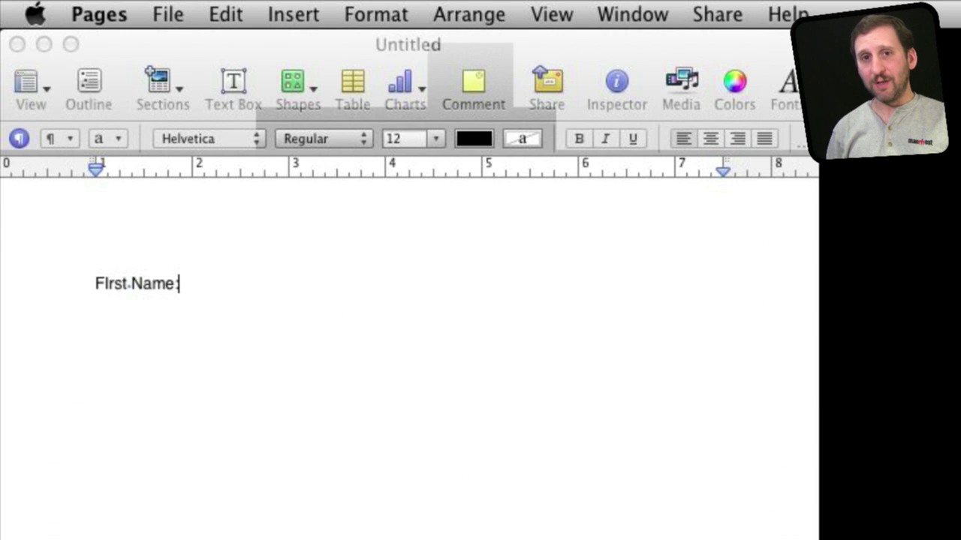
{"action": "left_click", "coordinate": [317, 272]}
{"action": "key", "text": "Tab"}
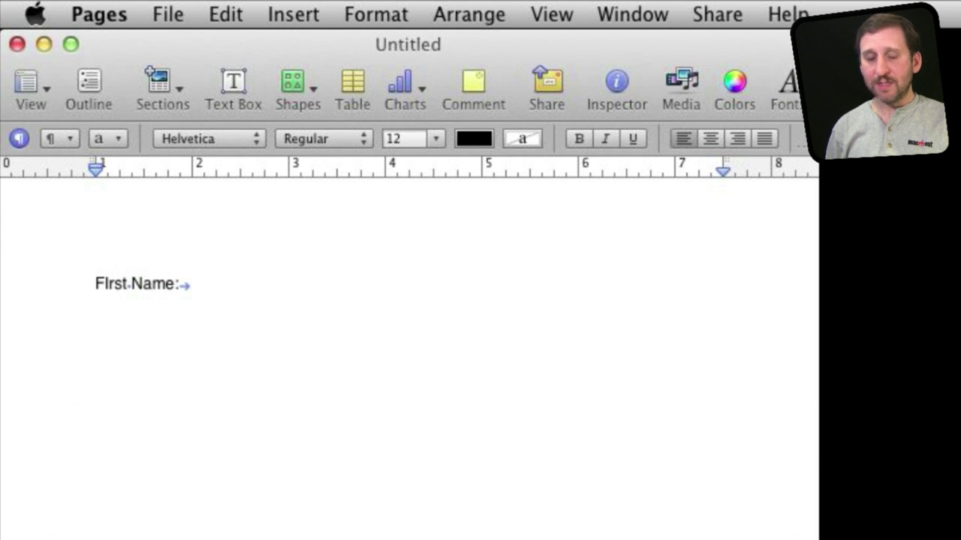
{"action": "left_click_drag", "start_coordinate": [202, 169], "coordinate": [242, 169]}
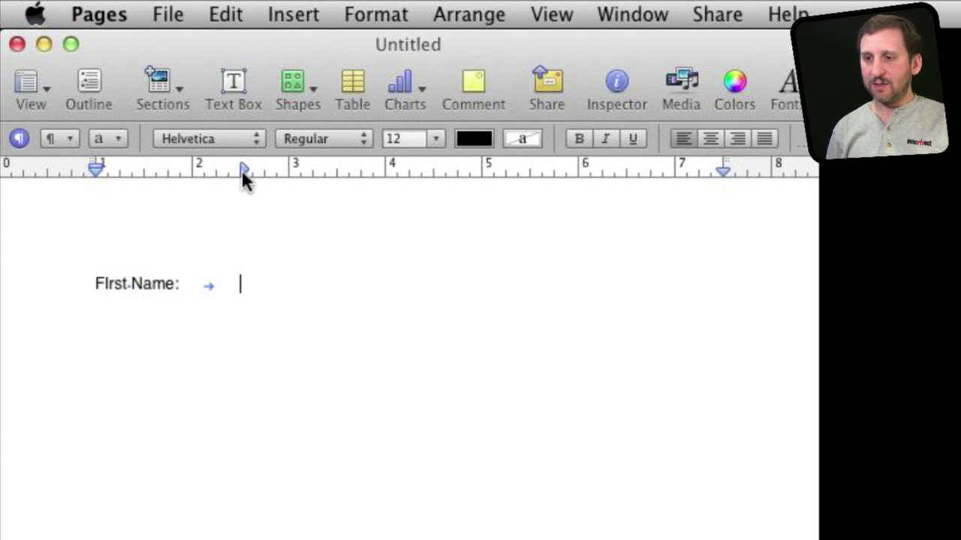
{"action": "key", "text": "Tab"}
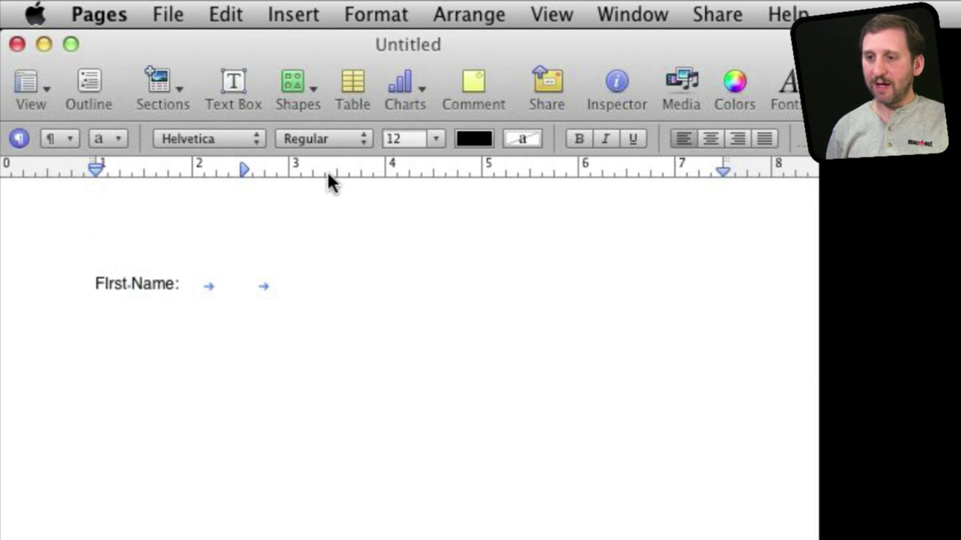
{"action": "left_click_drag", "start_coordinate": [341, 169], "coordinate": [388, 175]}
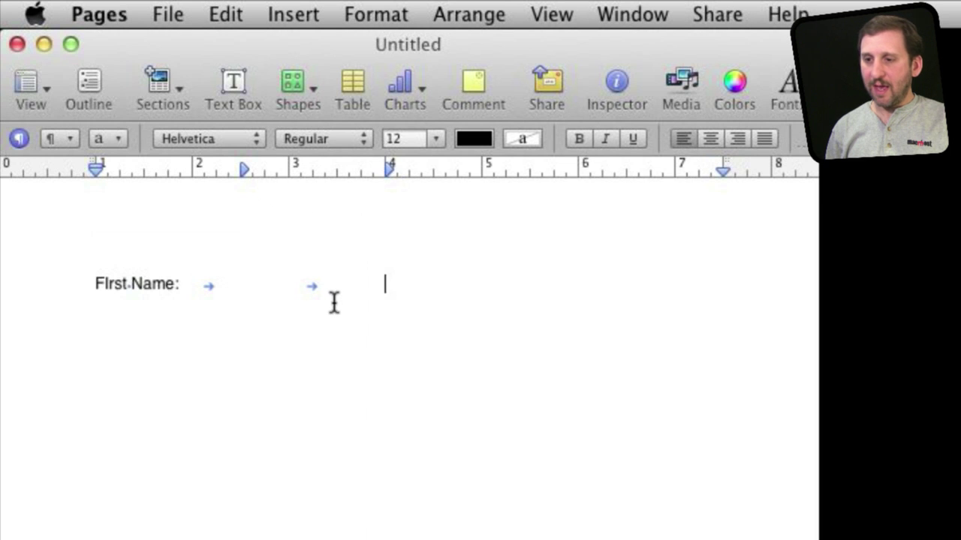
Give the 3 in tab stop an underscore leader so the second tab forms the first-name blank
{"action": "left_click", "coordinate": [617, 86]}
{"action": "left_click_drag", "start_coordinate": [620, 244], "coordinate": [620, 18]}
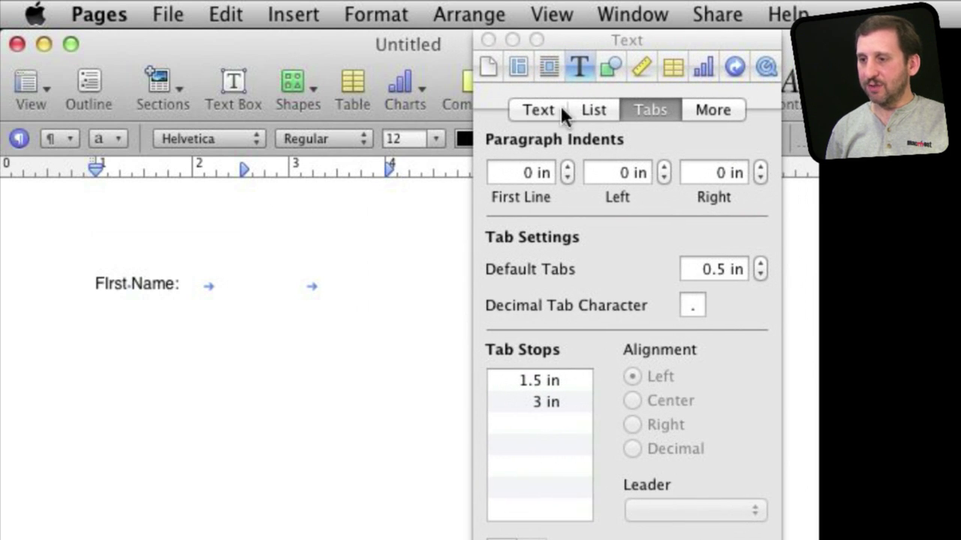
{"action": "left_click", "coordinate": [551, 402]}
{"action": "left_click", "coordinate": [709, 512]}
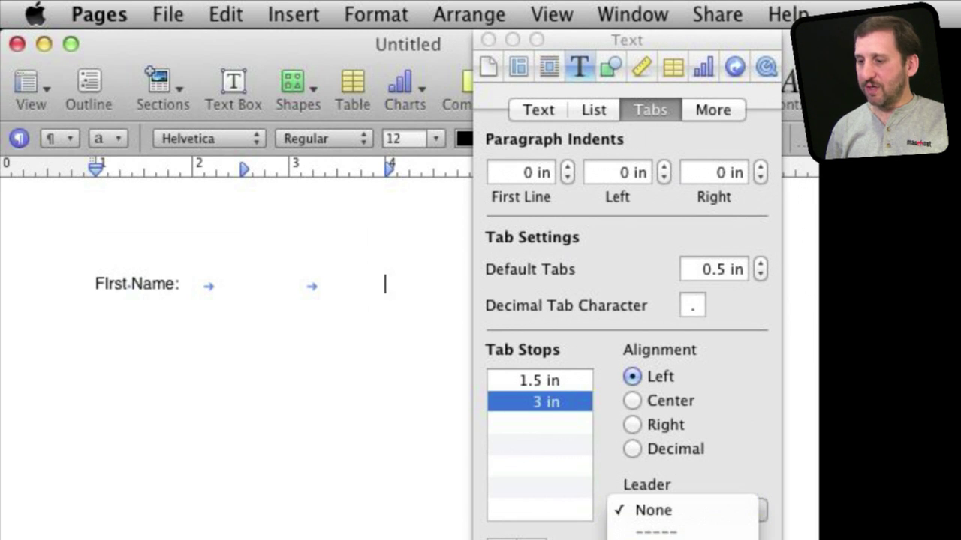
{"action": "left_click", "coordinate": [661, 537]}
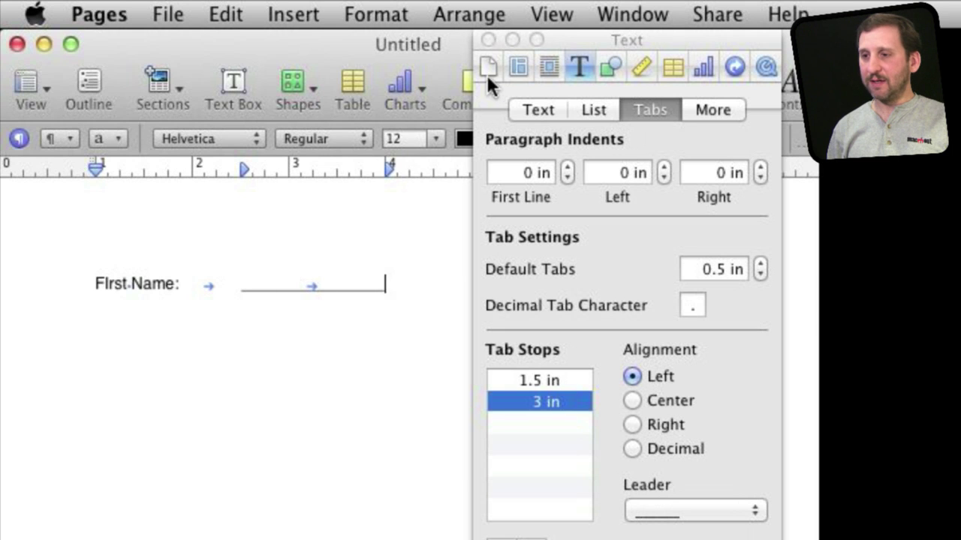
{"action": "left_click", "coordinate": [488, 39]}
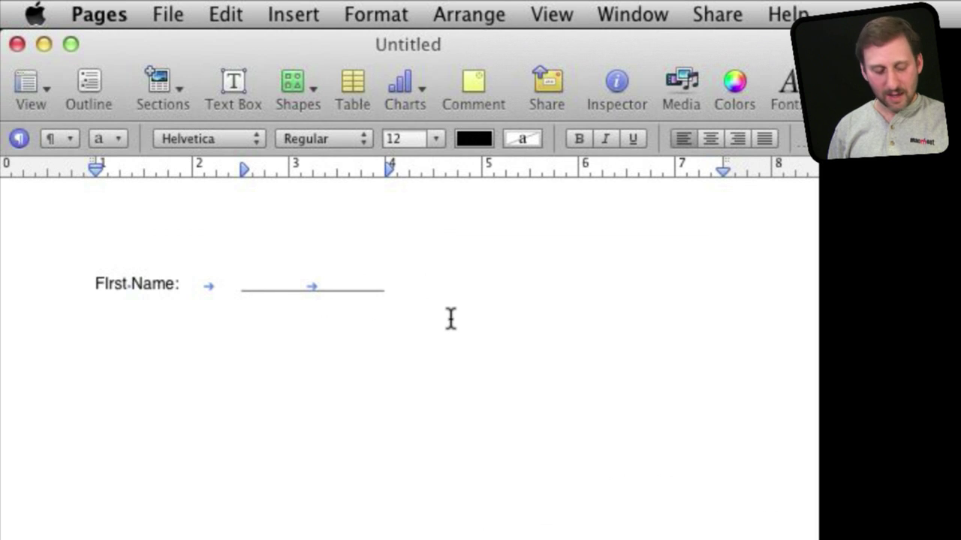
Add a tab with a stop at 4.5 inches on the ruler, followed by the label "Last Name:"
{"action": "key", "text": "Tab"}
{"action": "mouse_move", "coordinate": [450, 171]}
{"action": "left_mouse_down"}
{"action": "mouse_move", "coordinate": [484, 170]}
{"action": "mouse_move", "coordinate": [435, 170]}
{"action": "left_mouse_up"}
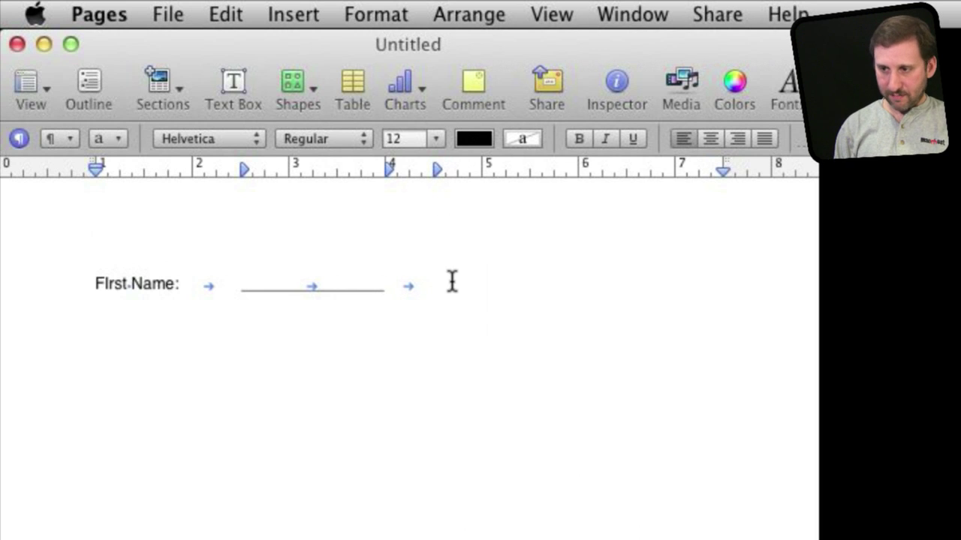
{"action": "type", "text": "Last Name:"}
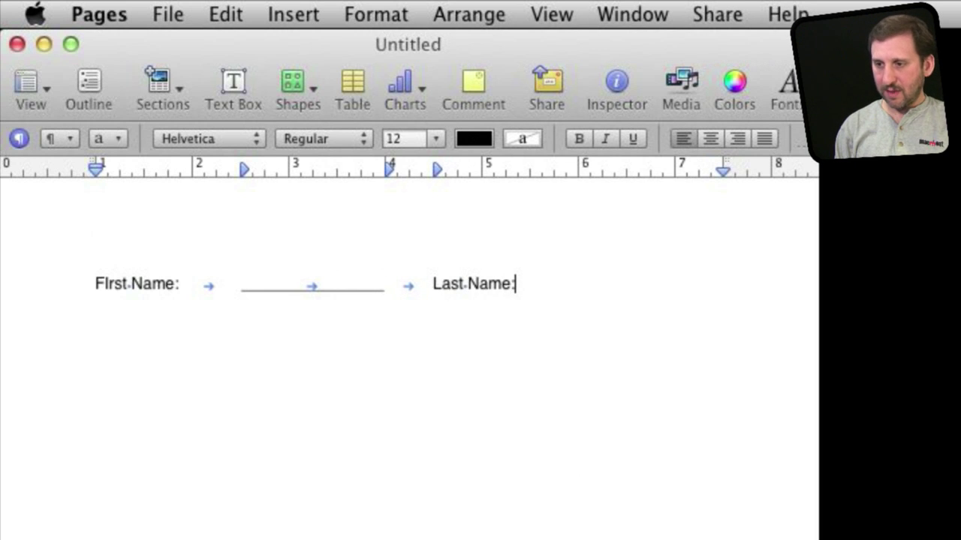
Add two tabs after "Last Name:" with tab stops at 6 and 7.5 inches on the ruler
{"action": "key", "text": "Tab"}
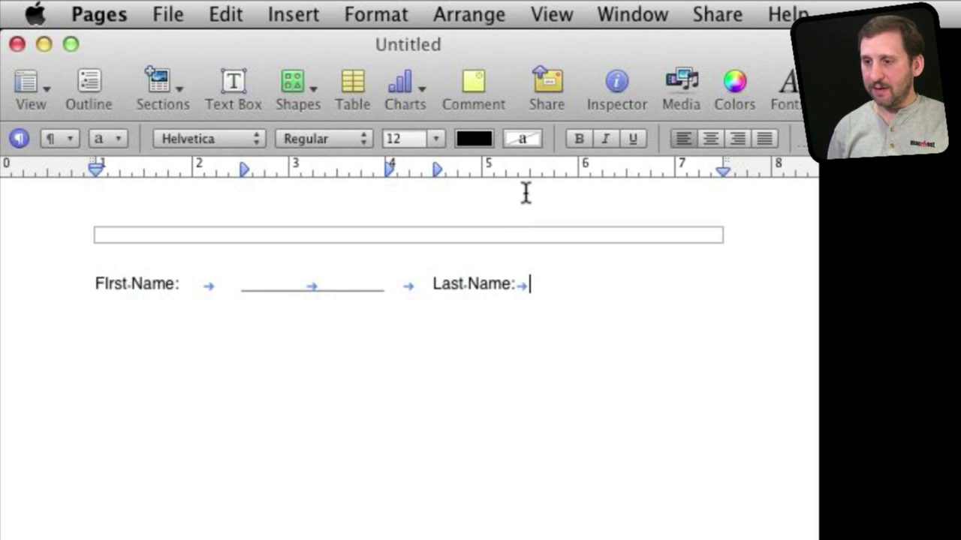
{"action": "left_click", "coordinate": [539, 167]}
{"action": "left_click_drag", "start_coordinate": [546, 170], "coordinate": [583, 169]}
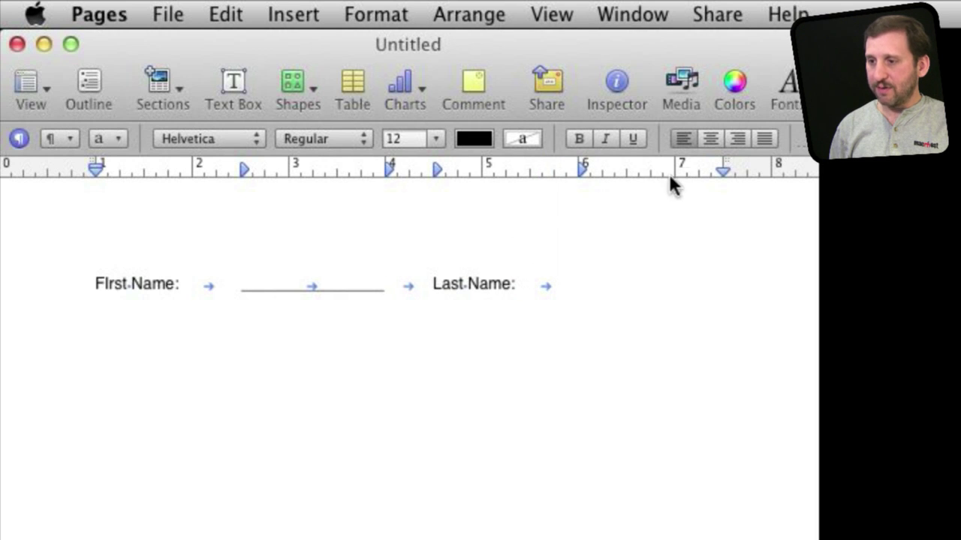
{"action": "key", "text": "Tab"}
{"action": "left_click_drag", "start_coordinate": [679, 169], "coordinate": [723, 169]}
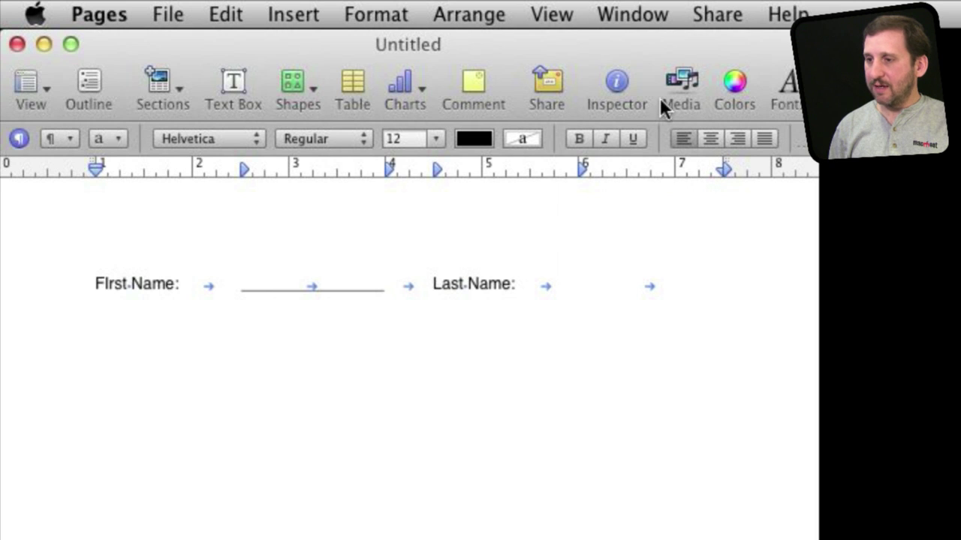
Give the 6.5 in tab stop an underscore leader to form the last-name blank
{"action": "left_click", "coordinate": [630, 87]}
{"action": "left_click", "coordinate": [552, 466]}
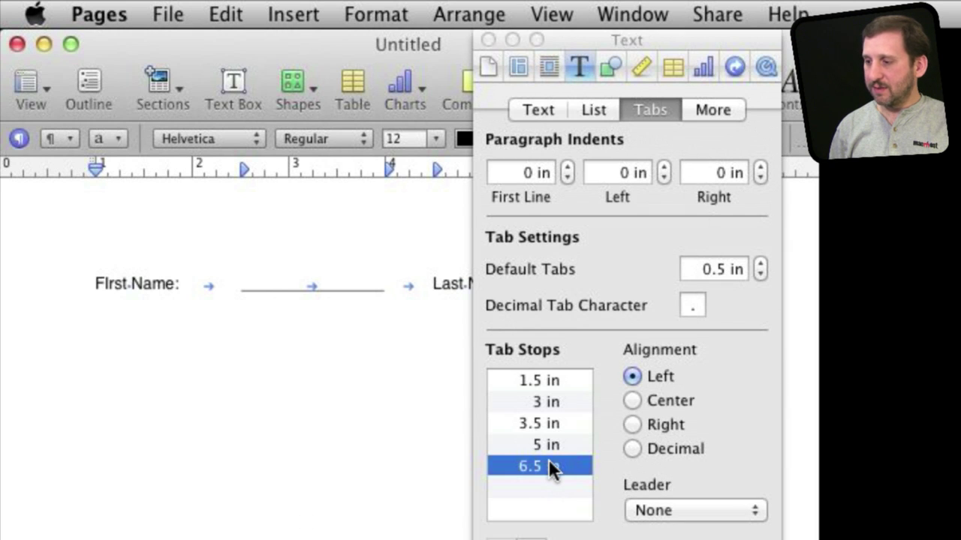
{"action": "left_click", "coordinate": [680, 512]}
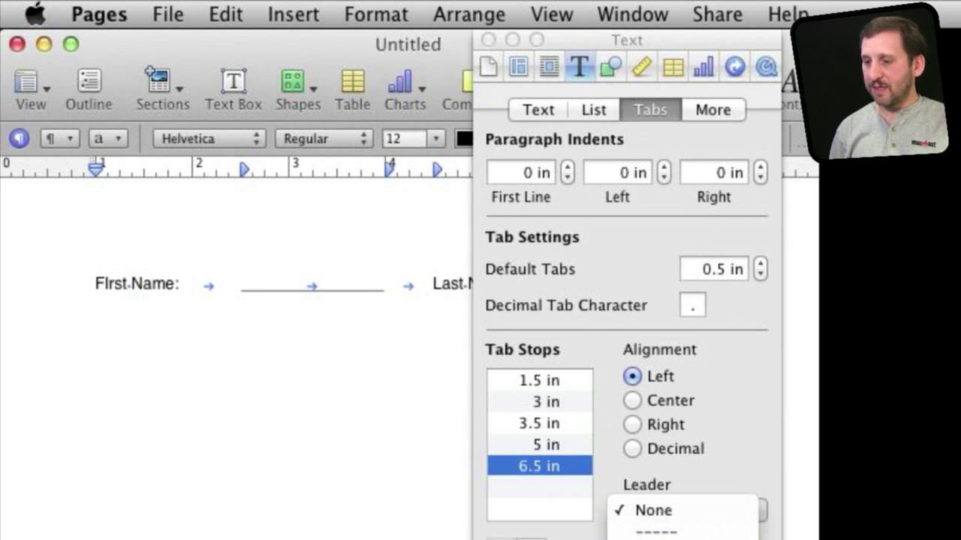
{"action": "left_click", "coordinate": [661, 537]}
{"action": "left_click", "coordinate": [482, 37]}
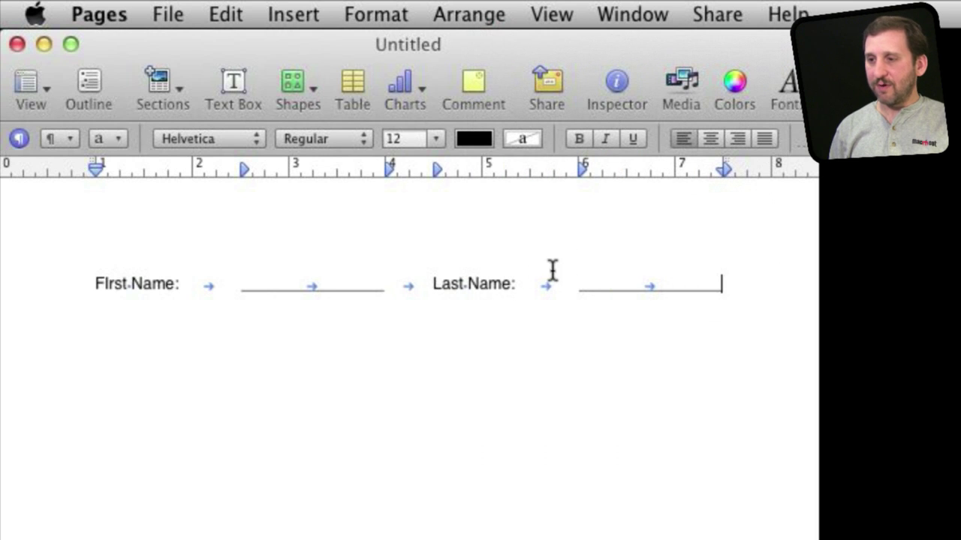
Hide the invisible characters and move the tab stops starting the two blanks to about 1.9 and 5.5 inches on the ruler
{"action": "left_click", "coordinate": [470, 15]}
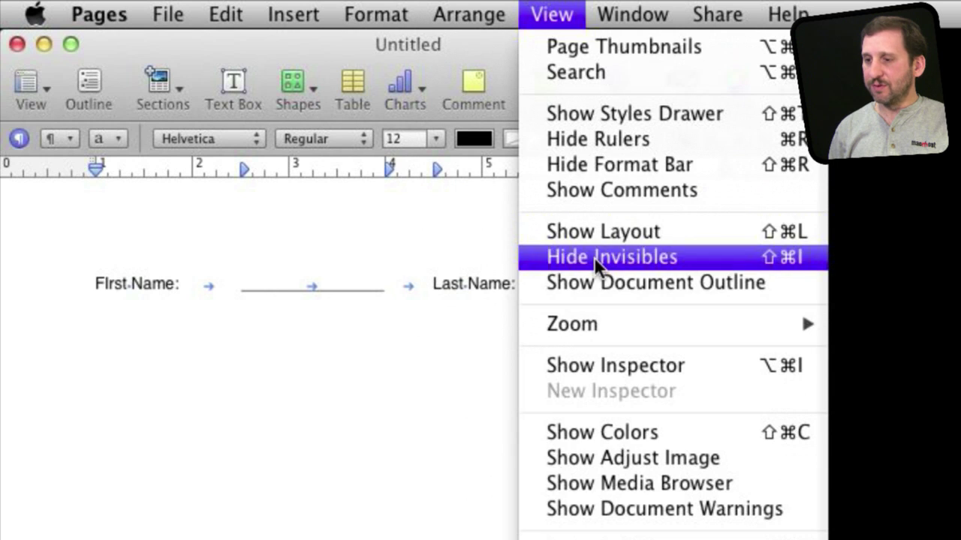
{"action": "left_click", "coordinate": [593, 257]}
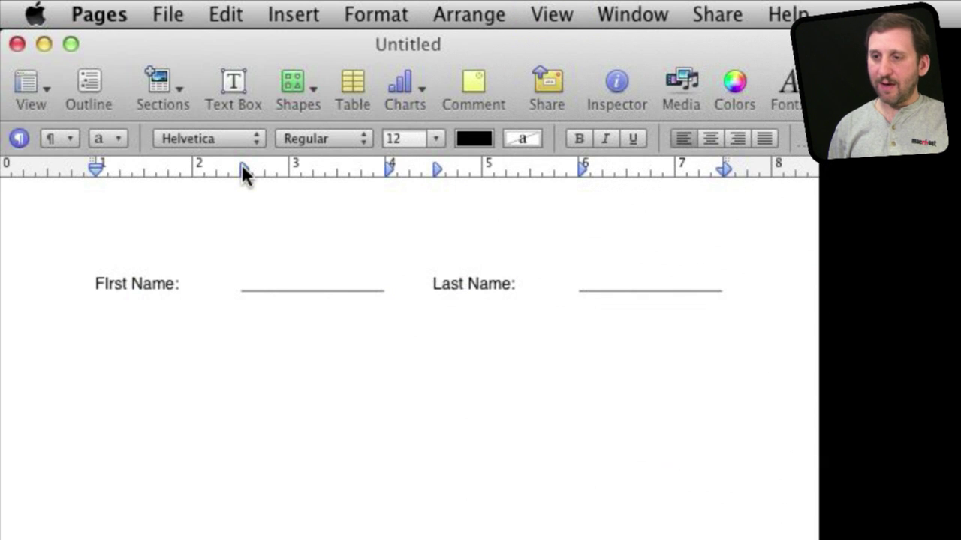
{"action": "key", "text": "super+a"}
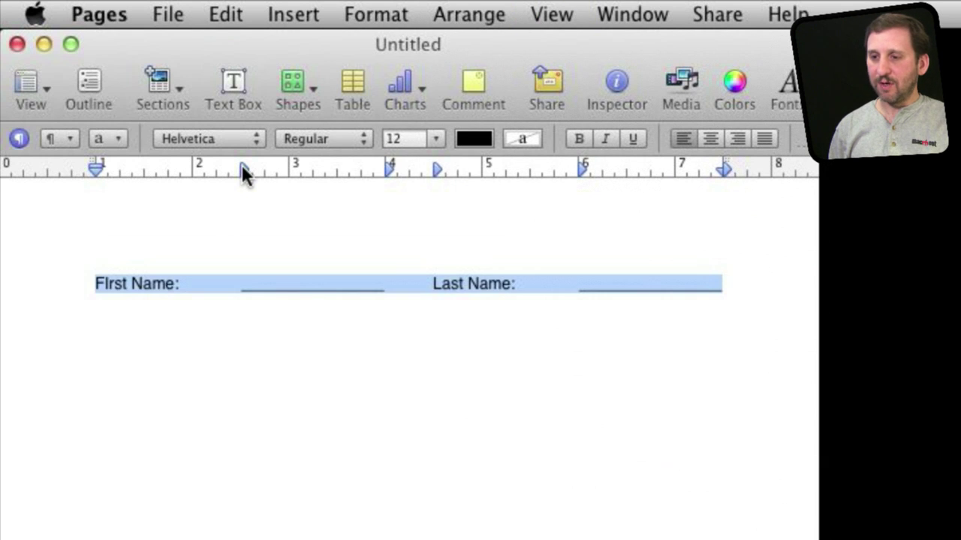
{"action": "left_click_drag", "start_coordinate": [243, 168], "coordinate": [184, 169]}
{"action": "left_click_drag", "start_coordinate": [581, 168], "coordinate": [533, 169]}
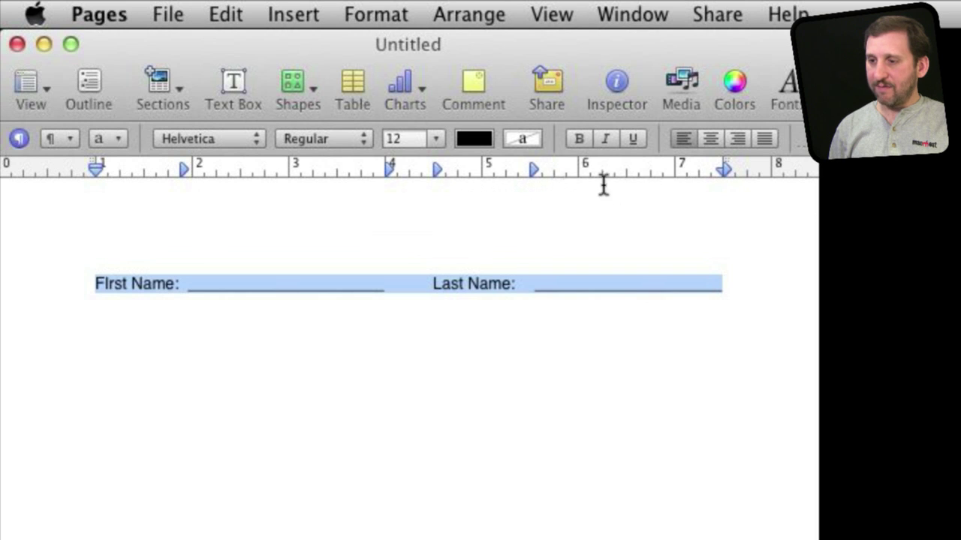
Add a second form line with "Street:" and "City:", using tabs to create a blank line after each label
{"action": "left_click", "coordinate": [719, 285]}
{"action": "key", "text": "Return"}
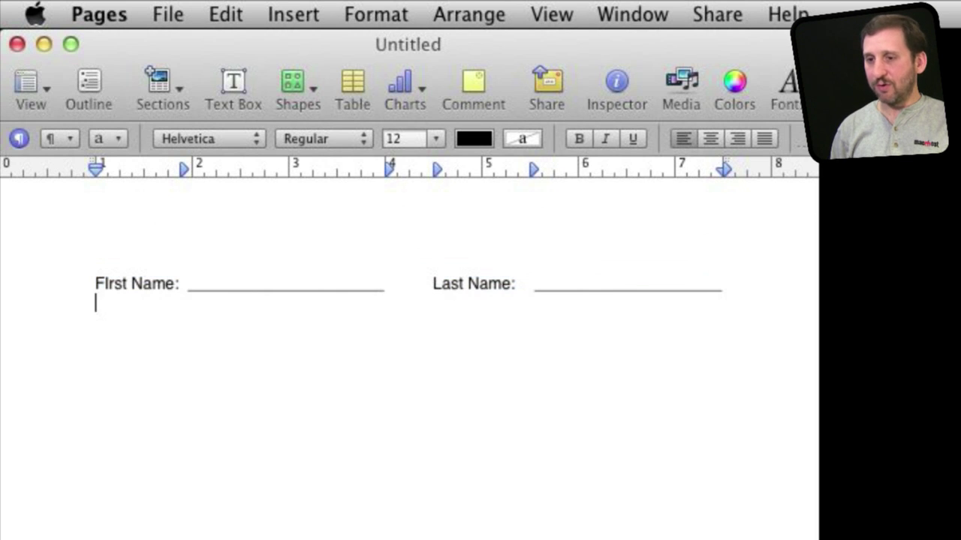
{"action": "type", "text": "Str"}
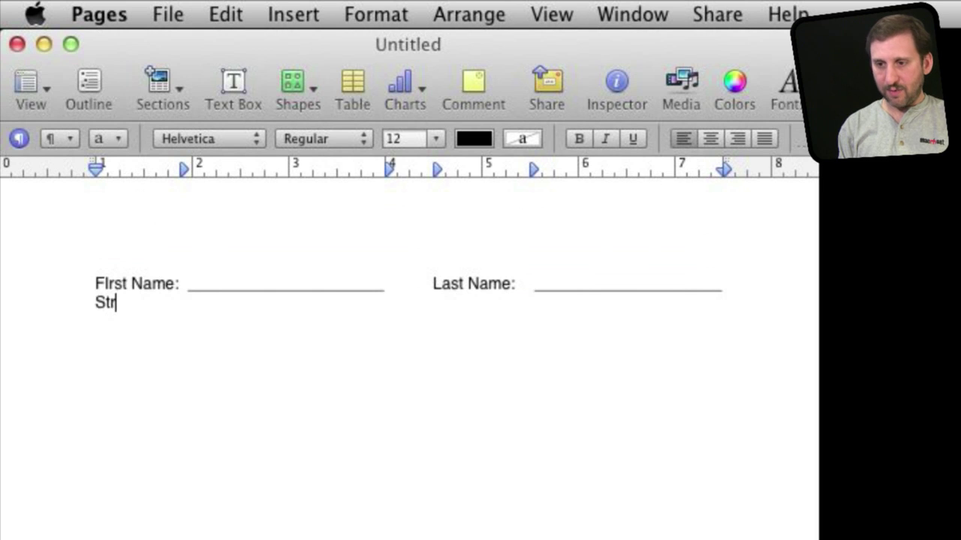
{"action": "type", "text": "eet"}
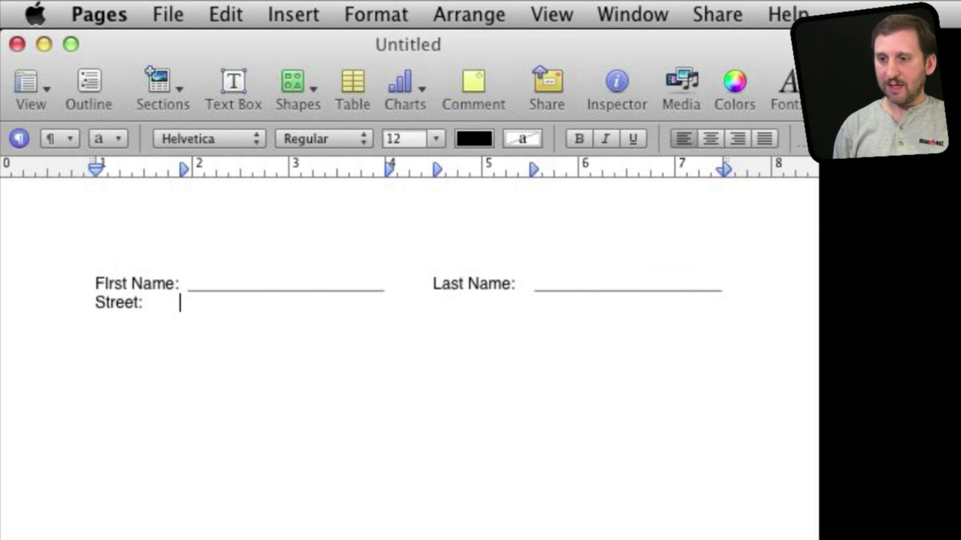
{"action": "type", "text": ":"}
{"action": "key", "text": "Tab"}
{"action": "key", "text": "Tab"}
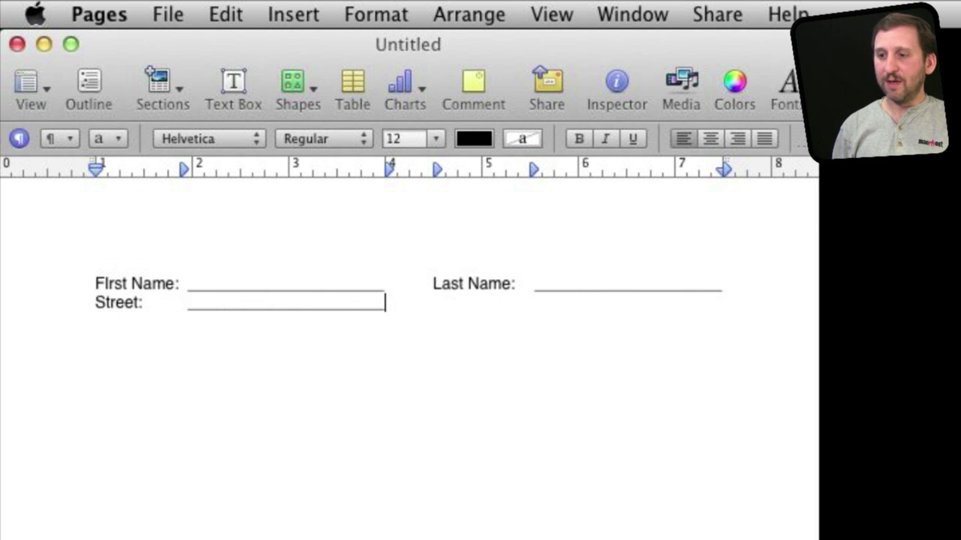
{"action": "type", "text": "City:"}
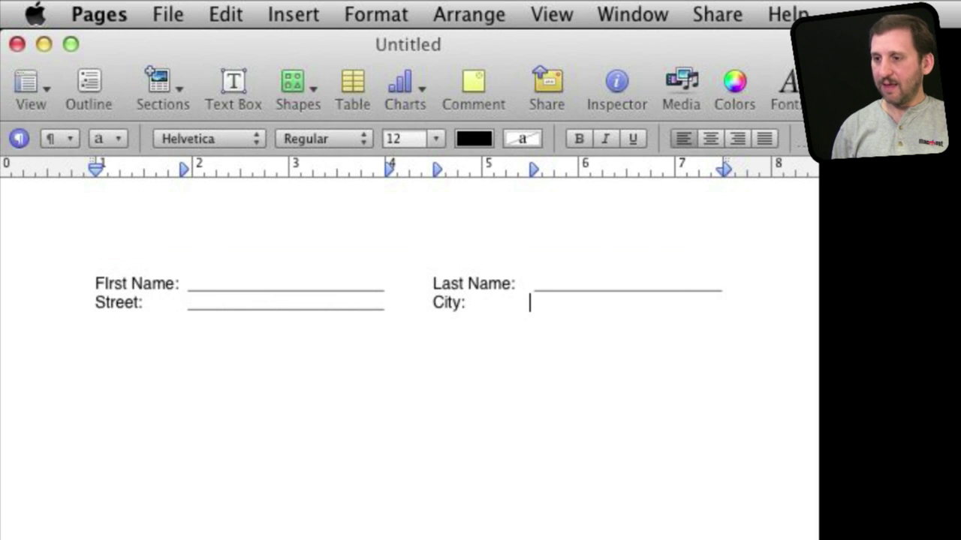
{"action": "key", "text": "Tab"}
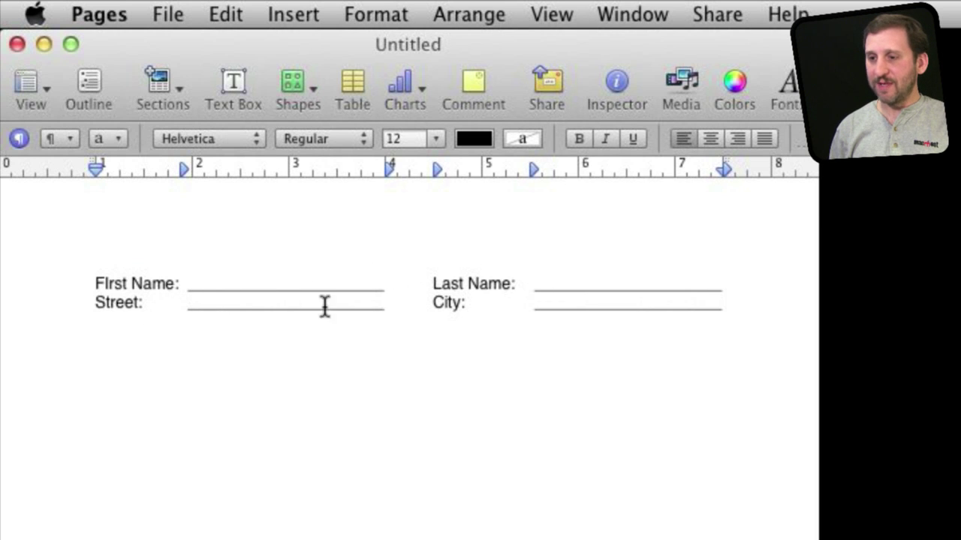
Move the first tab stop of the "Street:" line alone to about 1.5 inches on the ruler
{"action": "left_click_drag", "start_coordinate": [96, 304], "coordinate": [710, 300]}
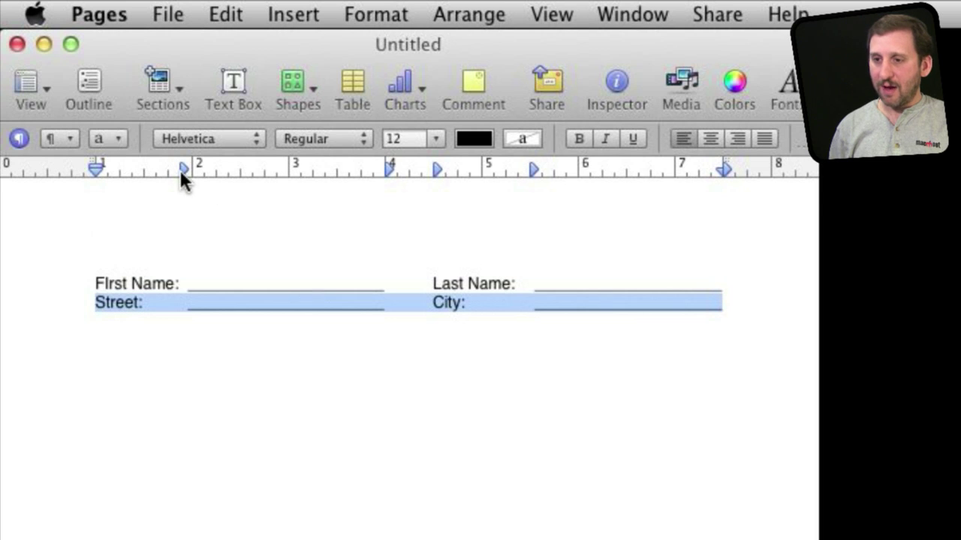
{"action": "left_click_drag", "start_coordinate": [180, 168], "coordinate": [146, 169]}
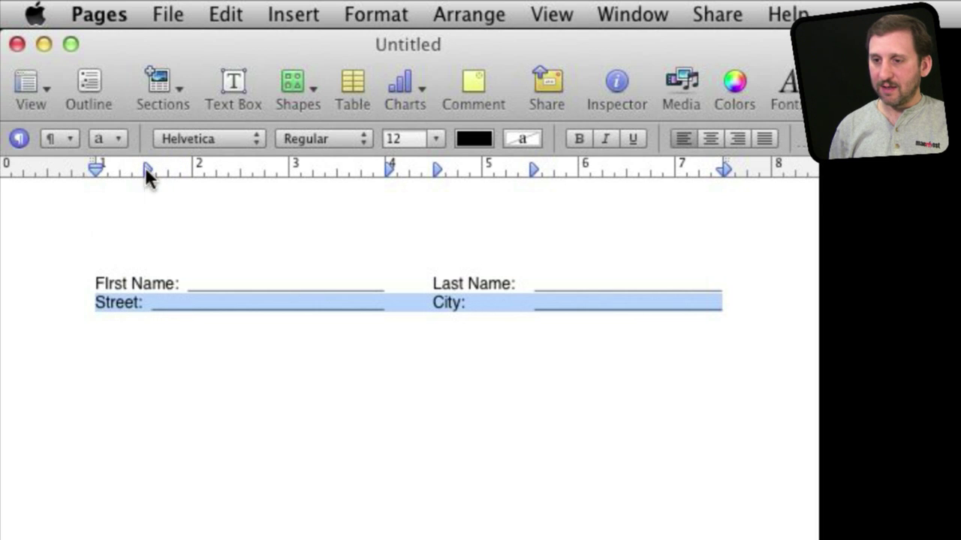
Move the tab stop that starts the "City:" blank to 5 inches on the ruler, for the second line only
{"action": "left_click_drag", "start_coordinate": [534, 169], "coordinate": [486, 170]}
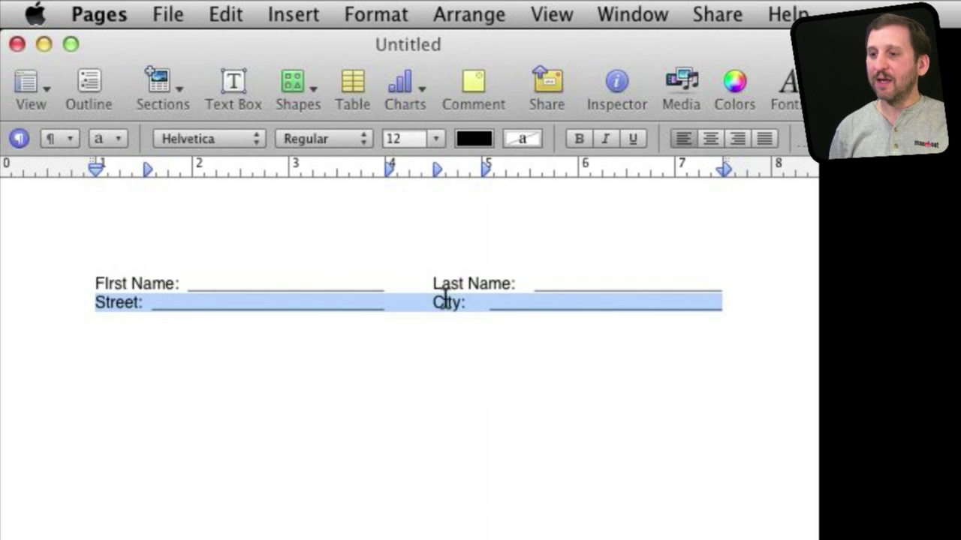
{"action": "left_click", "coordinate": [388, 286]}
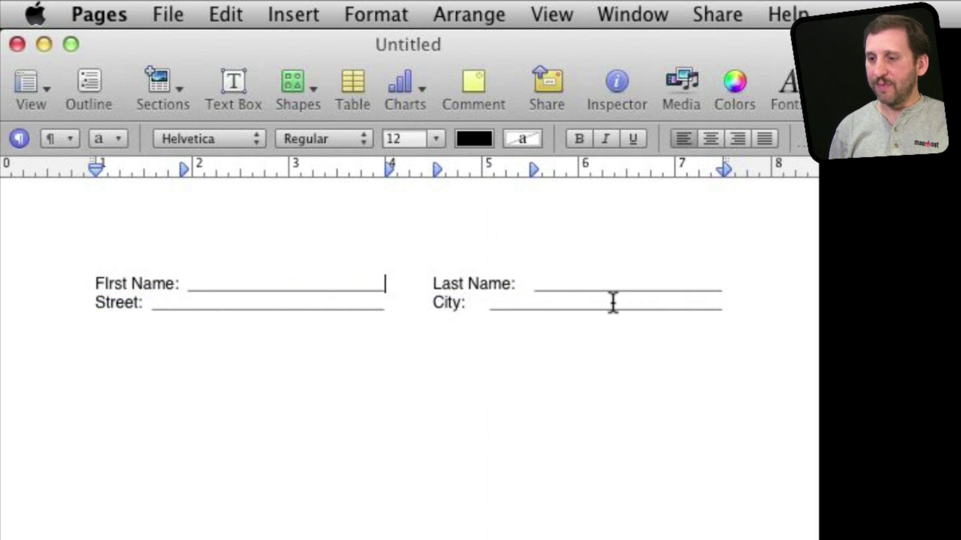
Add a tab stop at about 5.6 inches on the ruler in the "City:" line and give it an underscore leader
{"action": "left_click", "coordinate": [719, 307]}
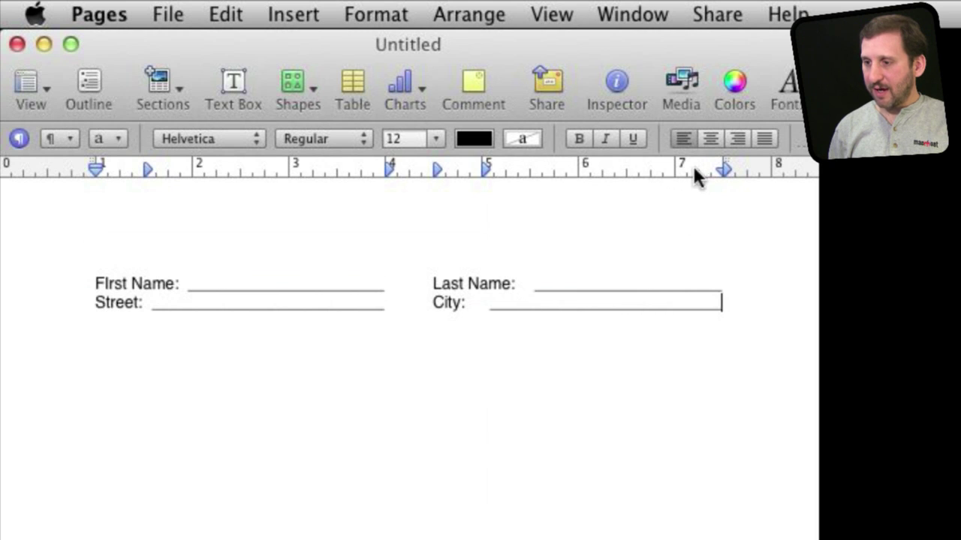
{"action": "left_click_drag", "start_coordinate": [723, 168], "coordinate": [545, 168]}
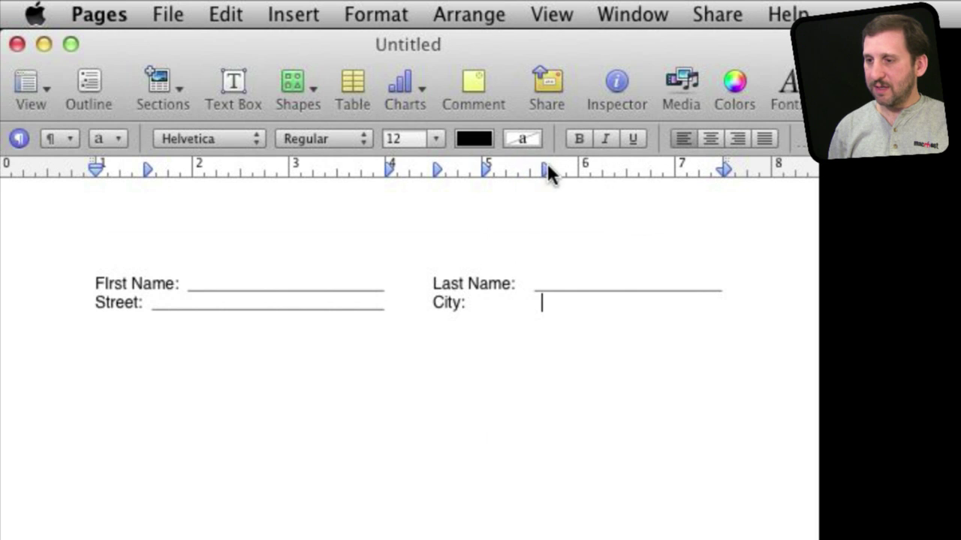
{"action": "left_click", "coordinate": [620, 79]}
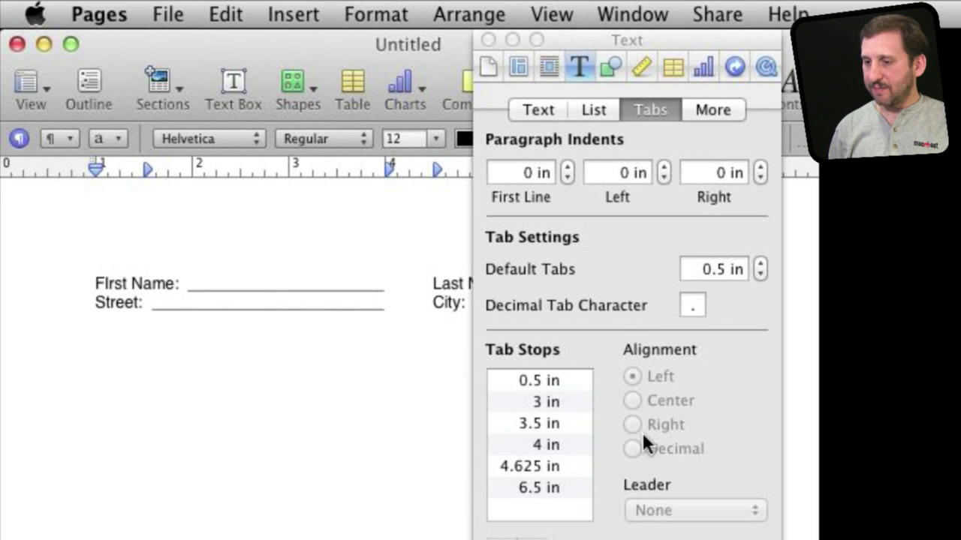
{"action": "left_click", "coordinate": [559, 465]}
{"action": "left_click", "coordinate": [657, 509]}
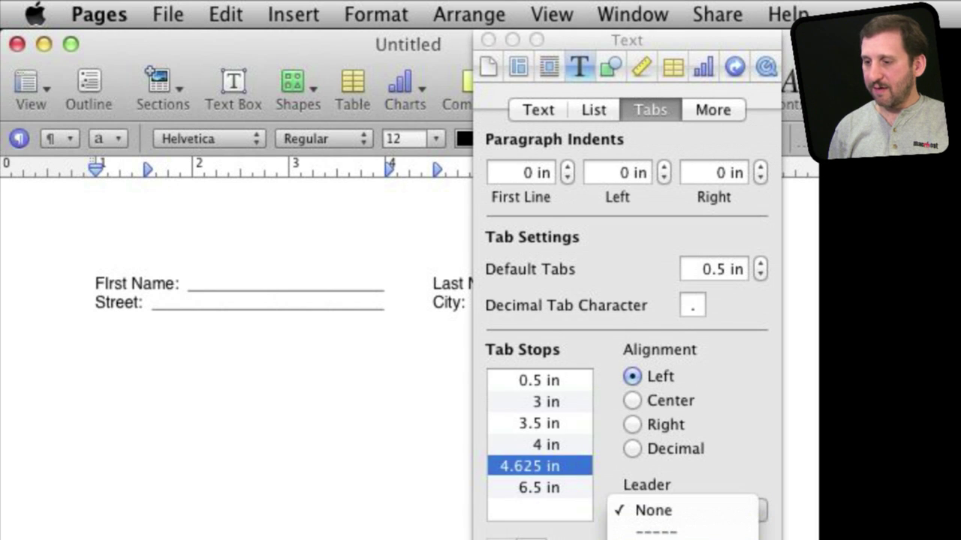
{"action": "left_click", "coordinate": [653, 539]}
{"action": "left_click", "coordinate": [487, 39]}
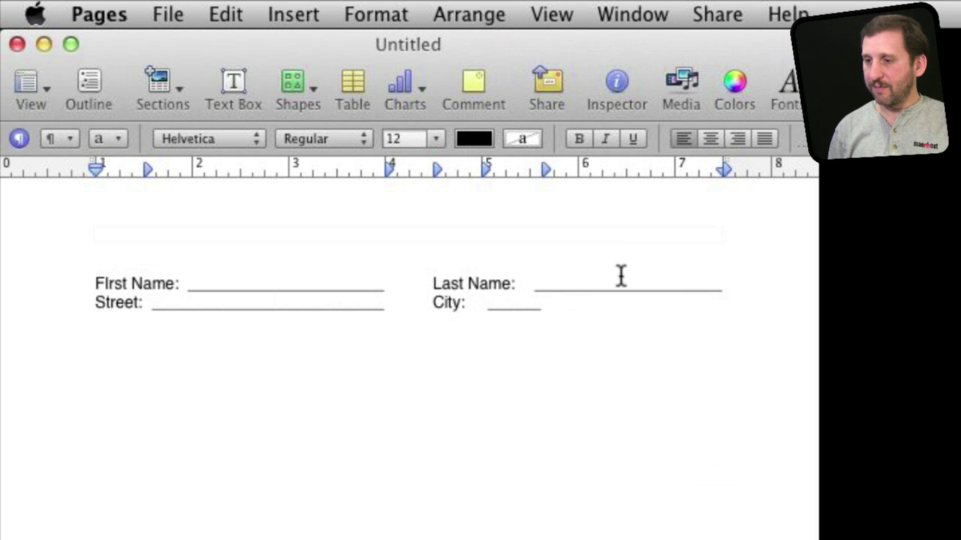
Add a "Zip:" label at a new tab stop at 6 inches on the ruler, with its blank starting from another new stop at about 6.5 inches
{"action": "key", "text": "Tab"}
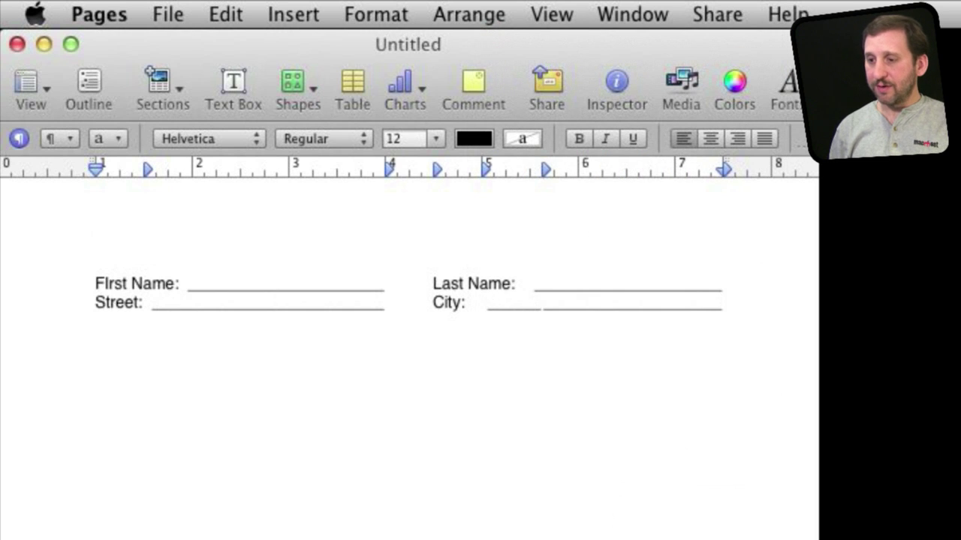
{"action": "left_click", "coordinate": [581, 166]}
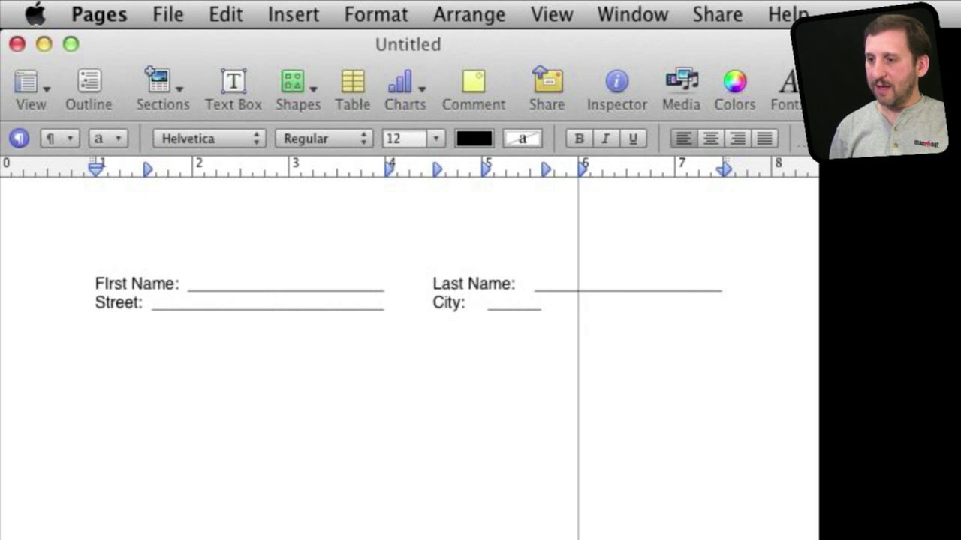
{"action": "type", "text": "Zip:"}
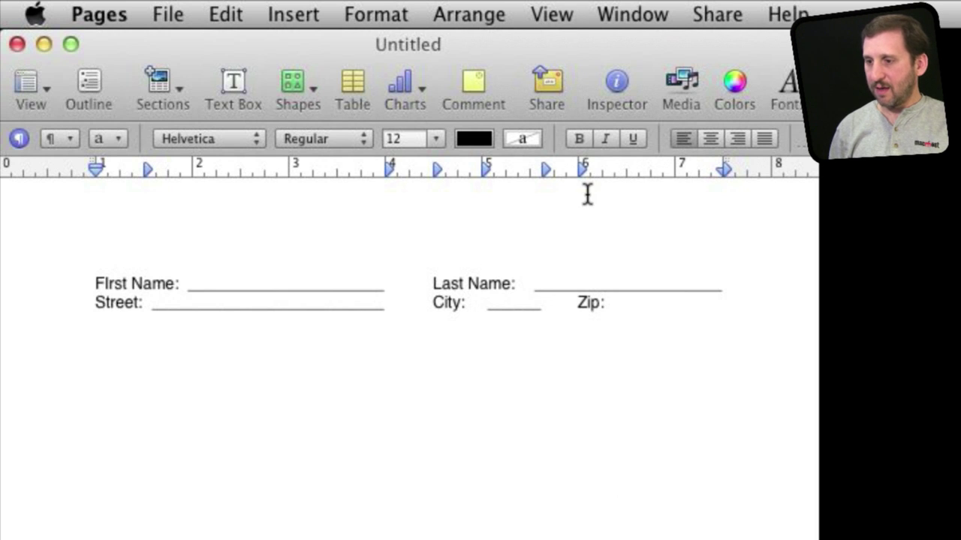
{"action": "key", "text": "Tab"}
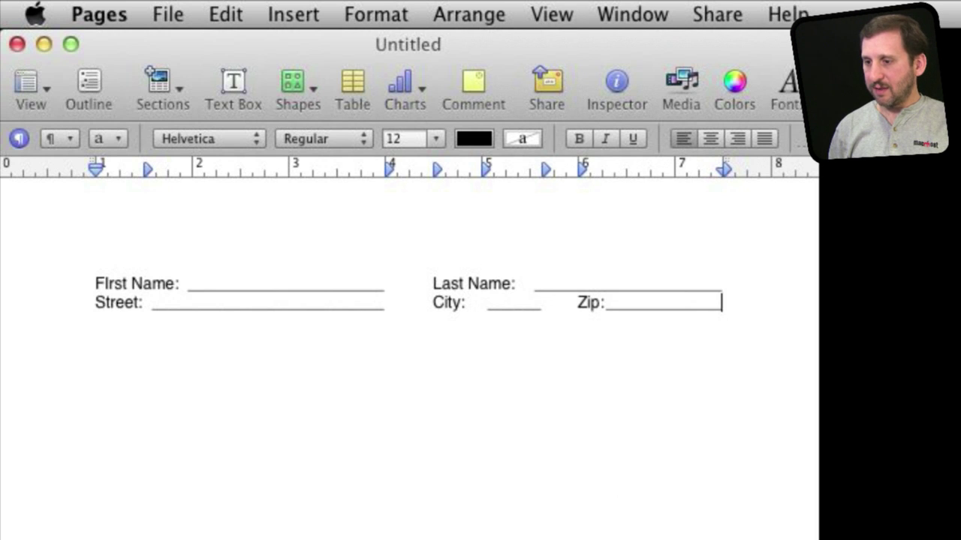
{"action": "mouse_move", "coordinate": [611, 170]}
{"action": "left_mouse_down"}
{"action": "mouse_move", "coordinate": [629, 168]}
{"action": "mouse_move", "coordinate": [605, 170]}
{"action": "left_mouse_up"}
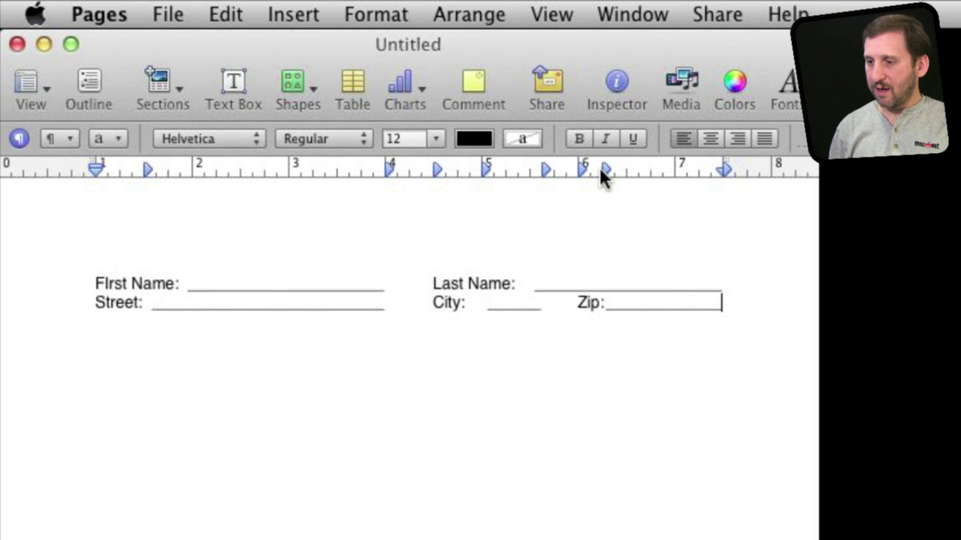
{"action": "left_click_drag", "start_coordinate": [606, 169], "coordinate": [631, 170]}
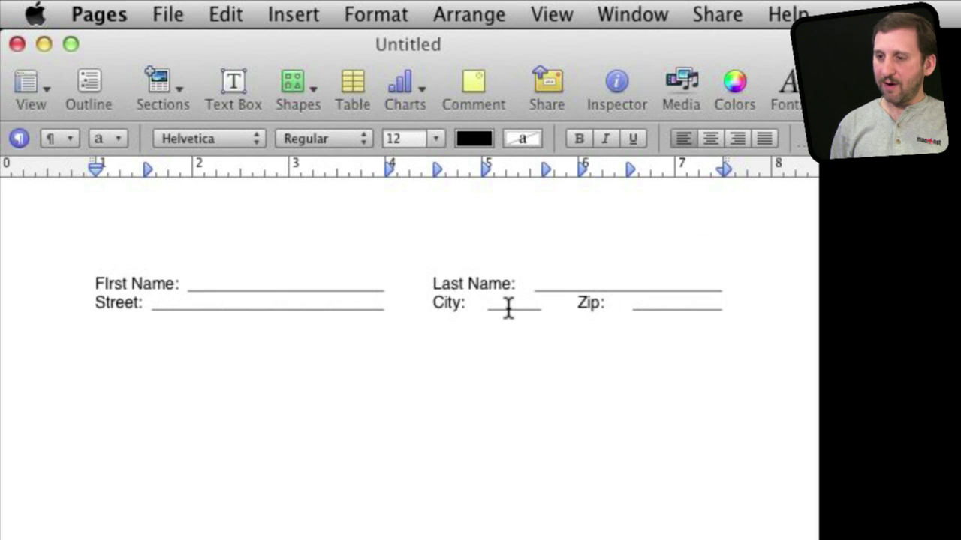
Widen the "City:" blank by moving its ending tab stop to about 5.9 inches and its starting one to about 4.9 inches on the ruler
{"action": "left_click", "coordinate": [483, 304]}
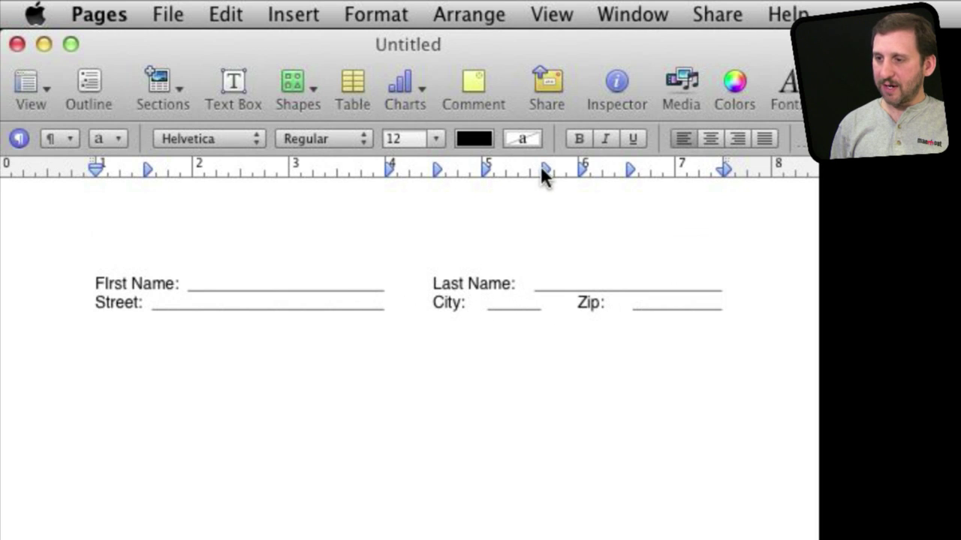
{"action": "left_click_drag", "start_coordinate": [543, 169], "coordinate": [568, 169]}
{"action": "mouse_move", "coordinate": [472, 170]}
{"action": "left_mouse_down"}
{"action": "mouse_move", "coordinate": [458, 169]}
{"action": "mouse_move", "coordinate": [473, 170]}
{"action": "left_mouse_up"}
{"action": "key", "text": "super+Right"}
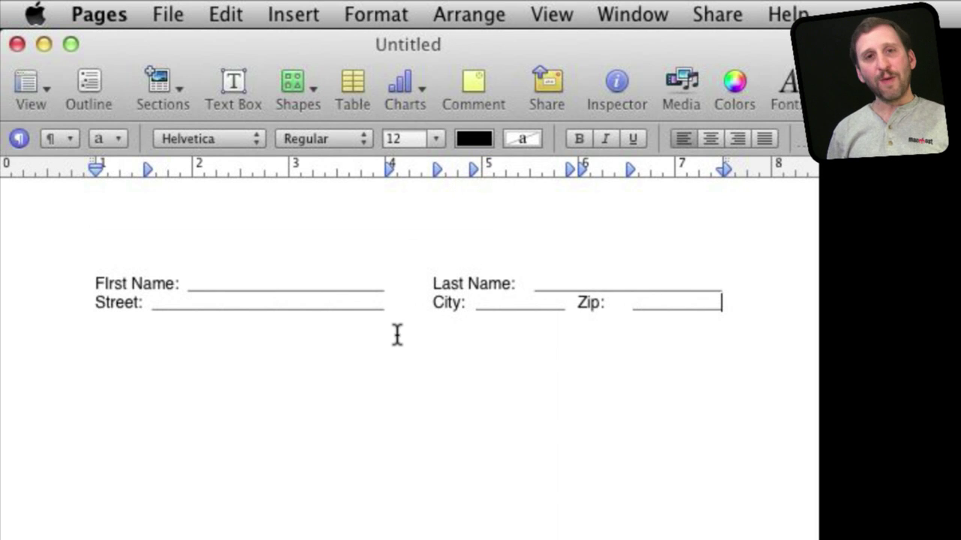